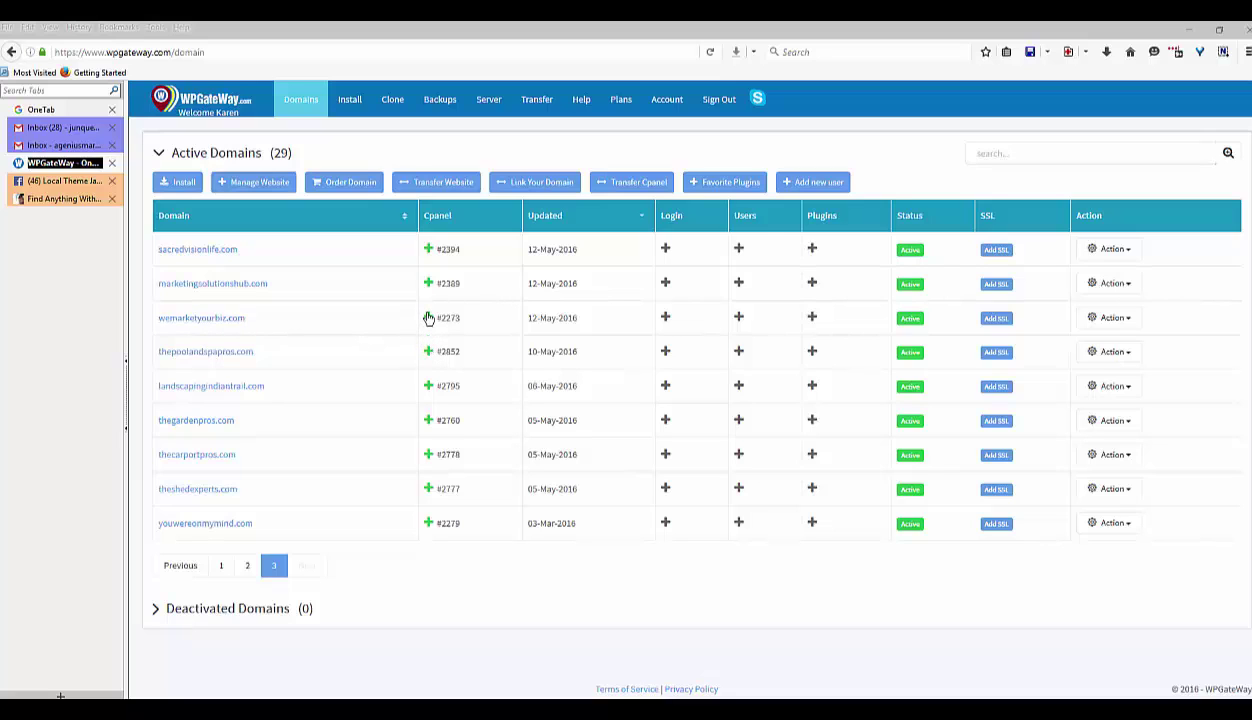
Log into cPanel for wemarketyourbiz.com from WPGateway's Active Domains Cpanel login details.
left_click(428, 318)
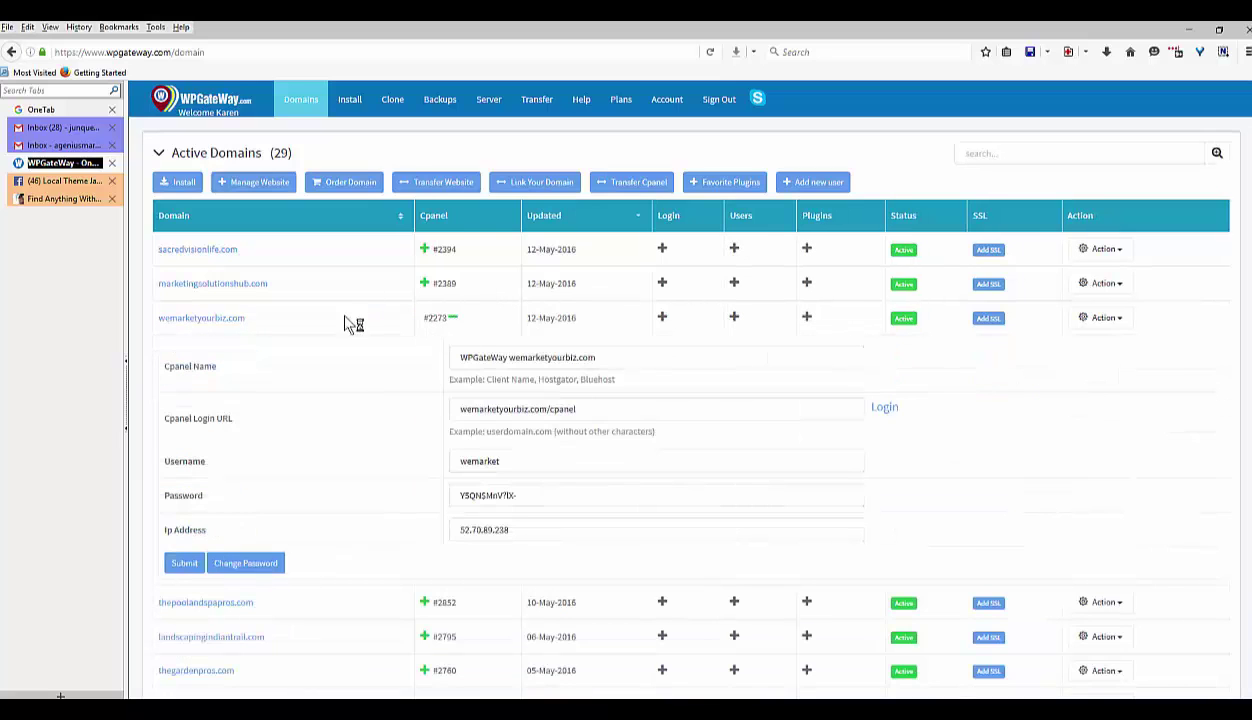
left_click(884, 410)
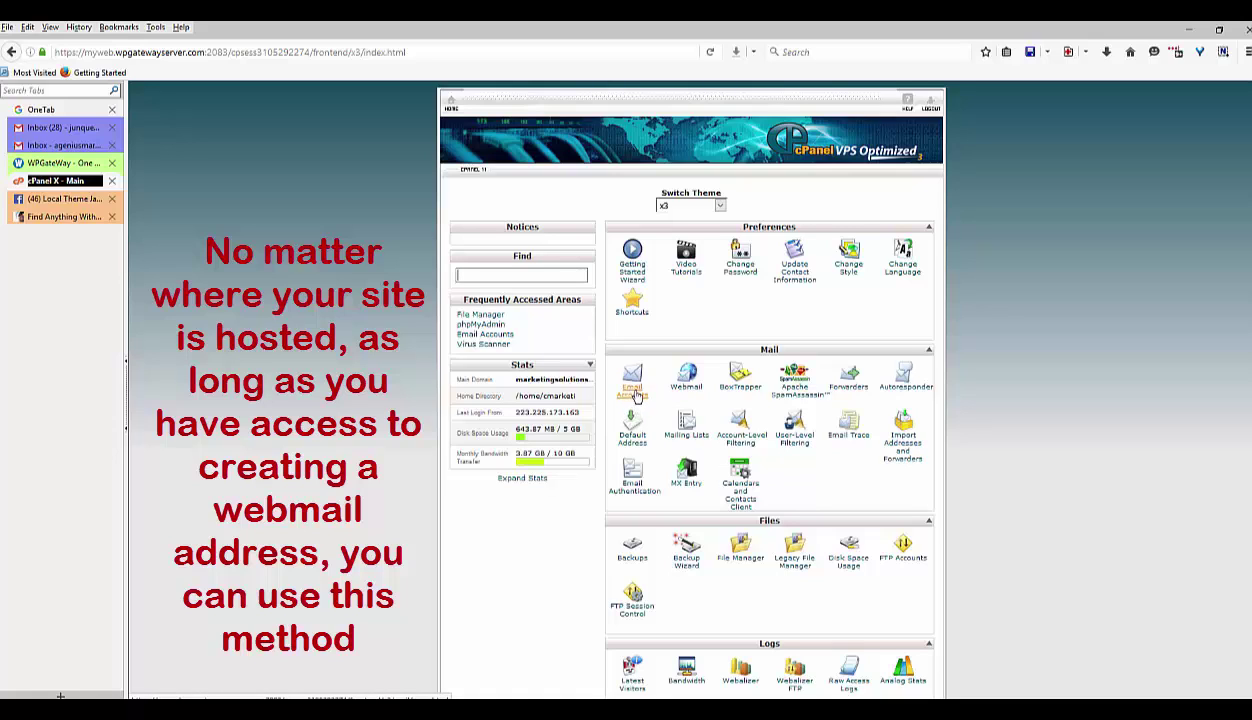
Create the 'admin' mailbox in Email Accounts with the pasted password and Unlimited quota.
left_click(632, 394)
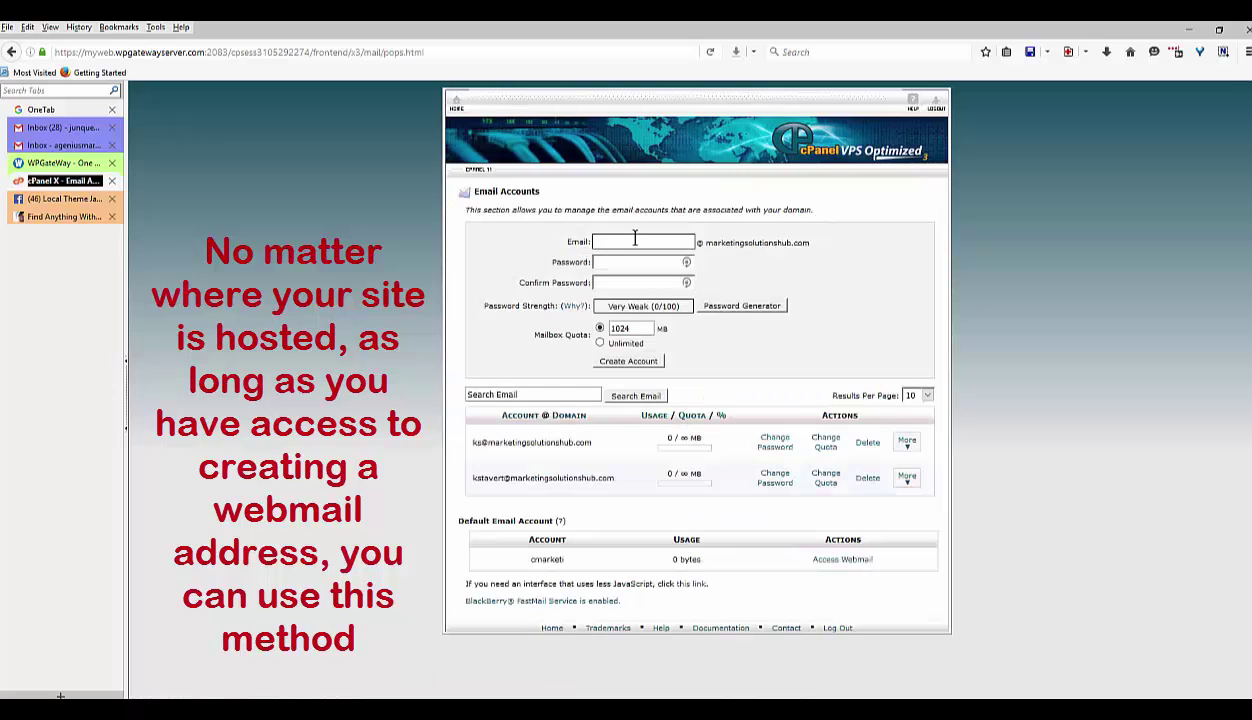
left_click(634, 241)
type("admin")
left_click(612, 283)
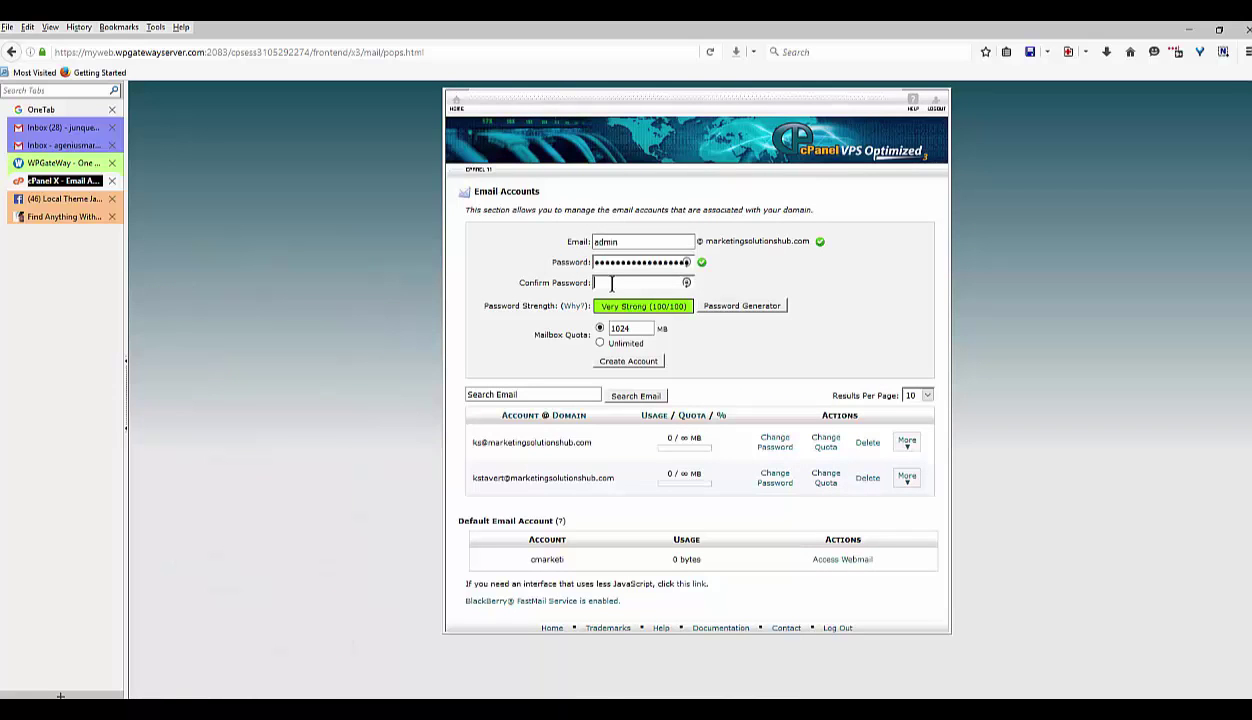
key("ctrl+v")
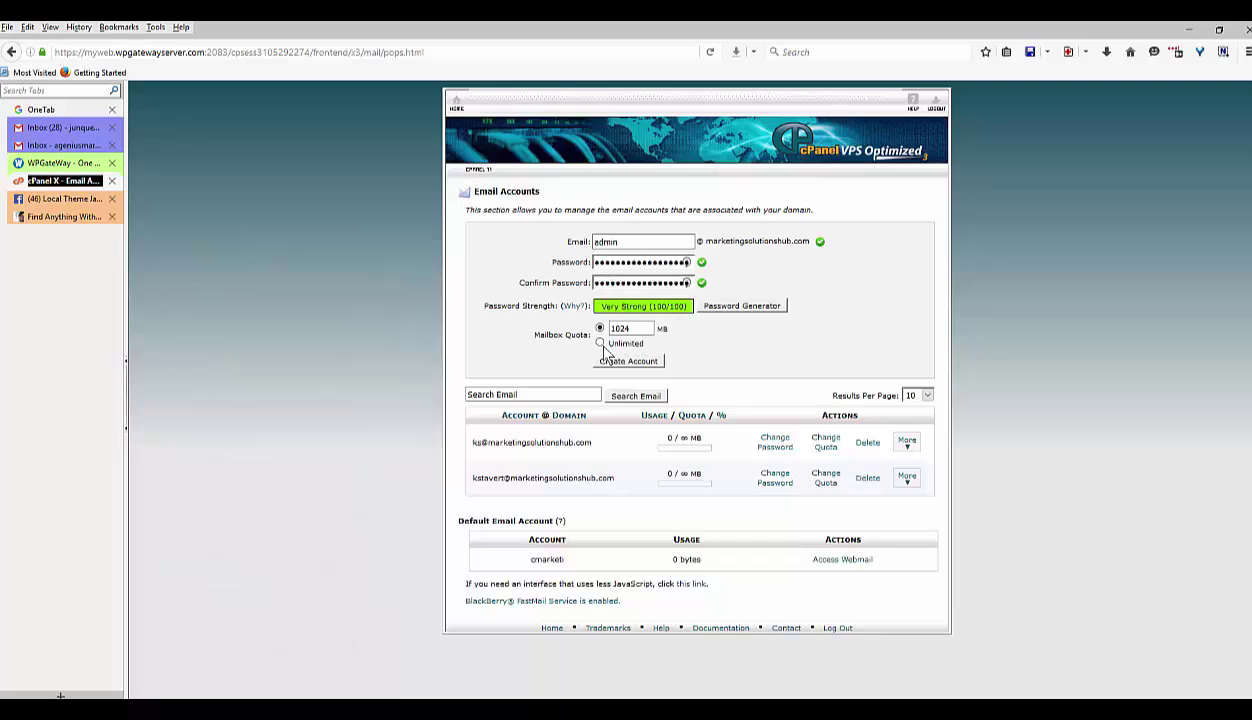
left_click(600, 344)
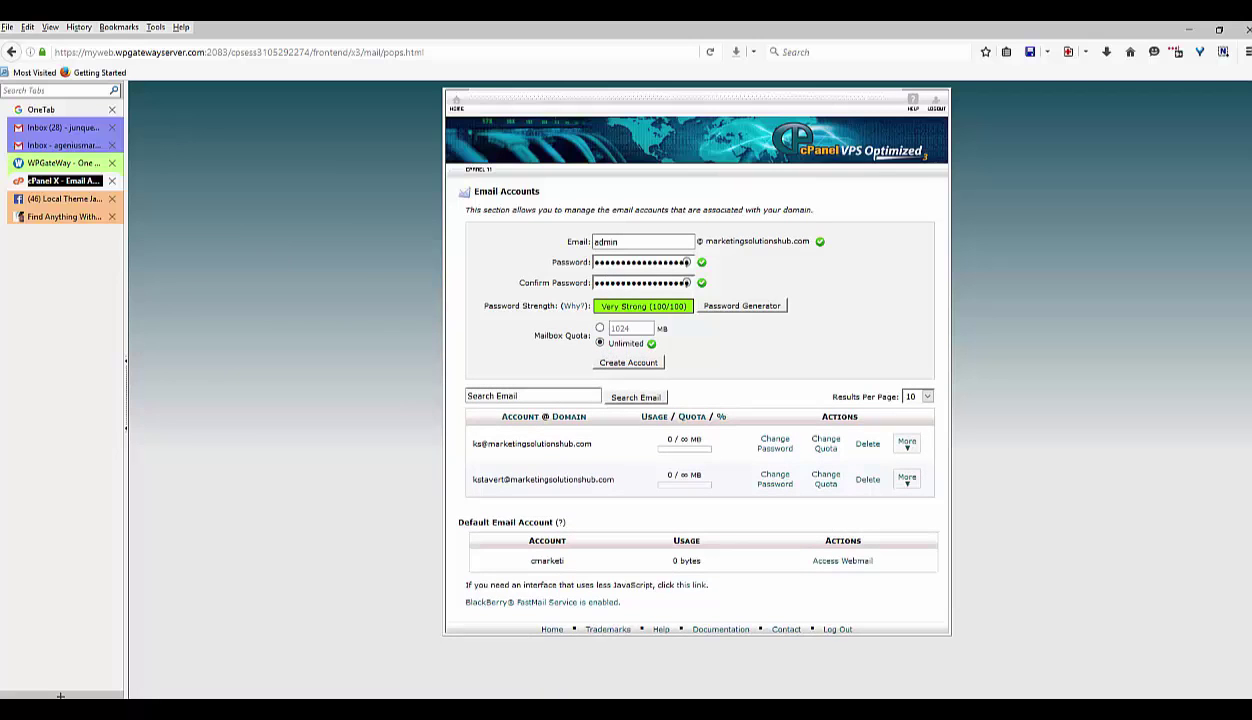
left_click(629, 366)
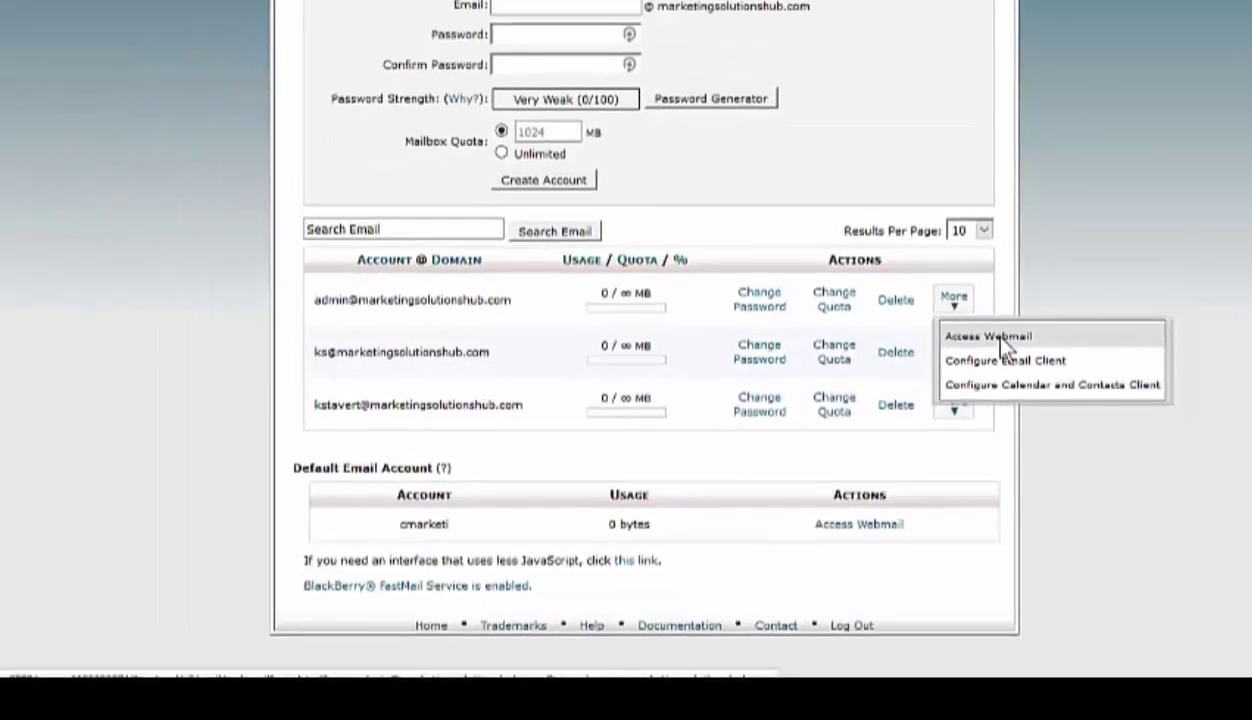
Open webmail for the admin mailbox, then view its client settings (myweb.wpgatewayserver.com, ports 993/995/465).
left_click(1022, 266)
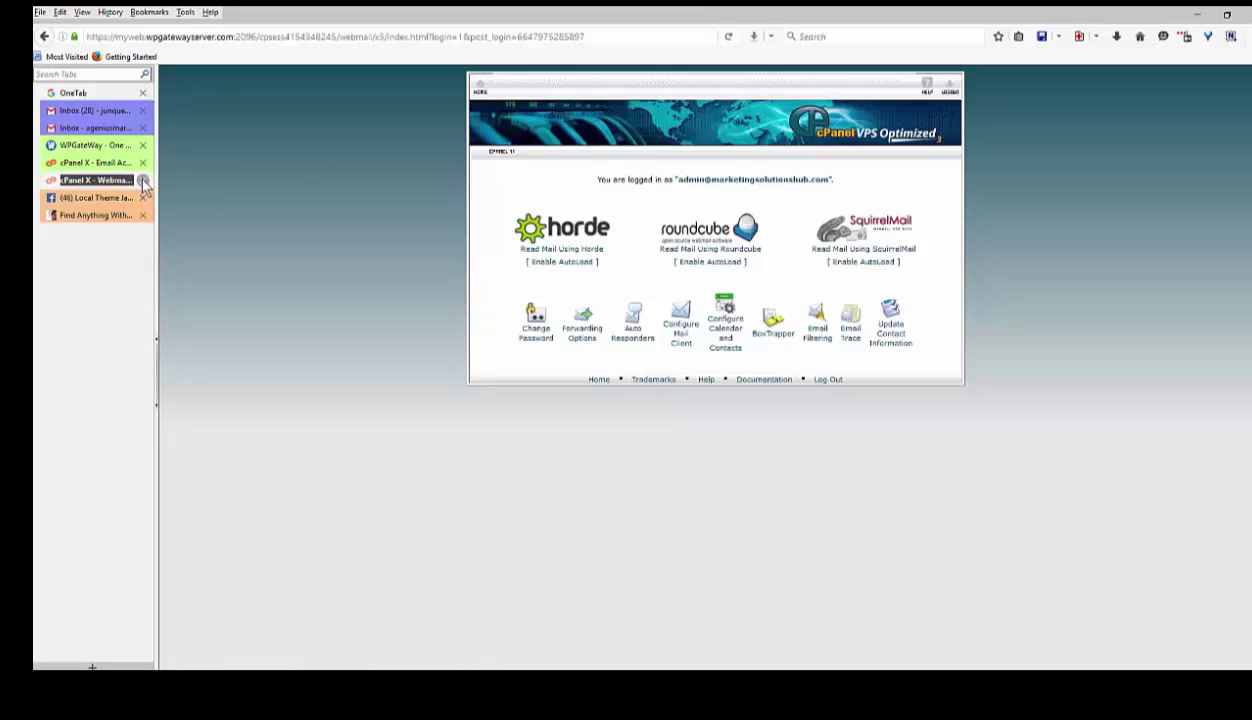
key("ctrl+Page_Up")
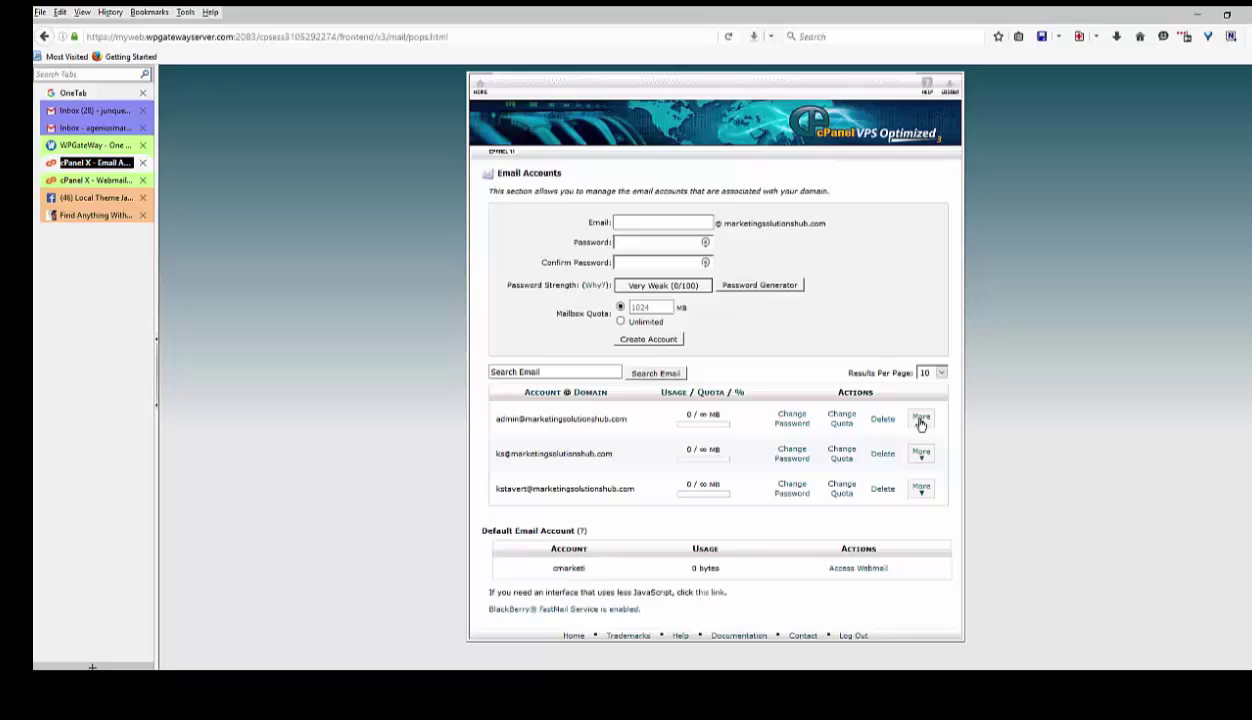
left_click(921, 420)
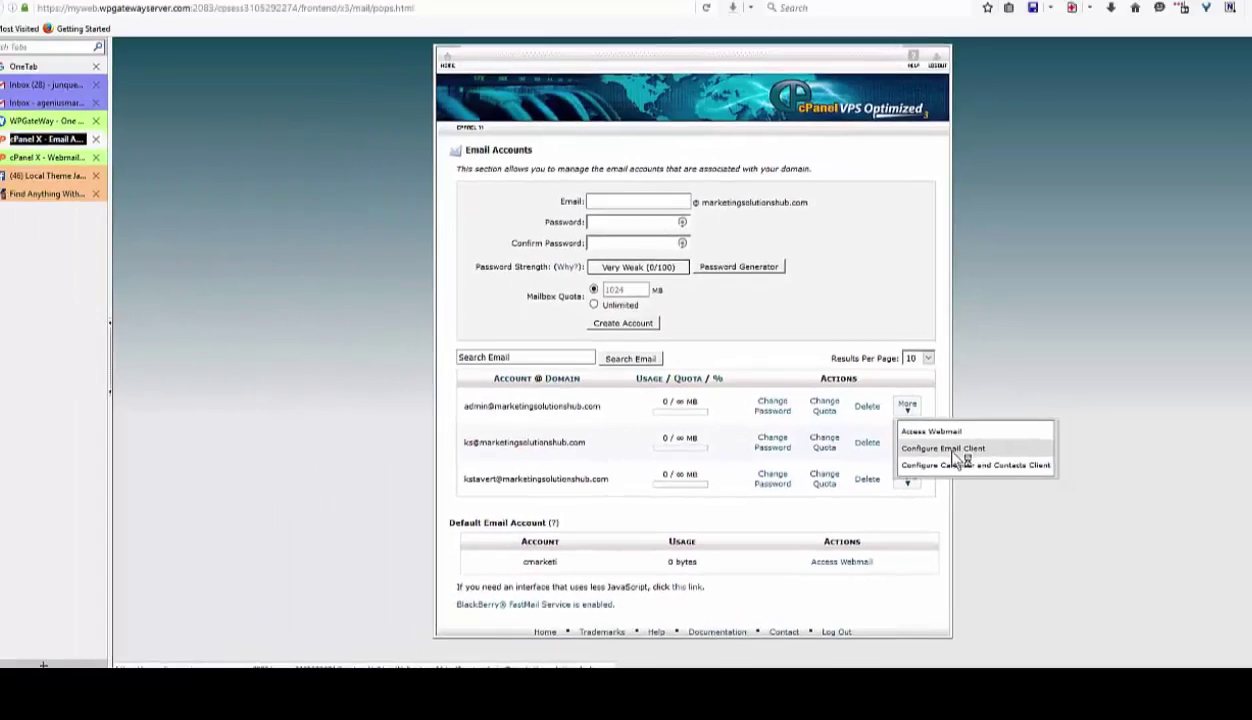
left_click(796, 309)
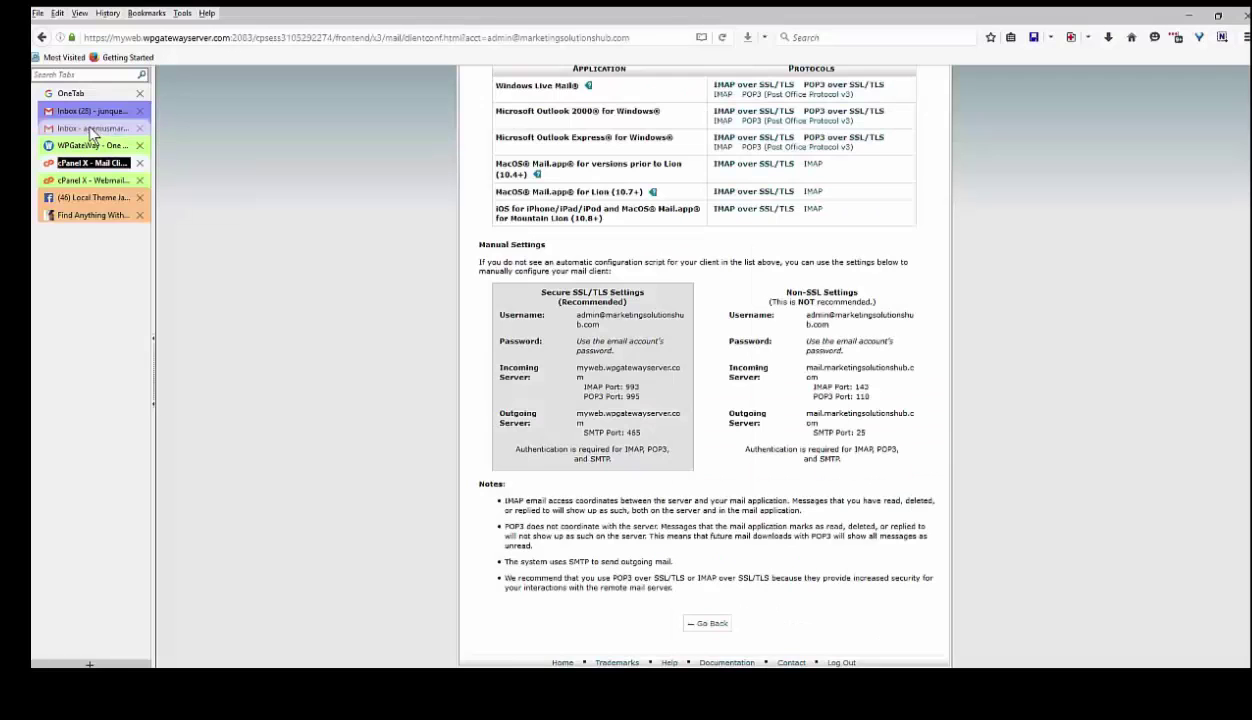
In the Gmail tab, go from the gear menu's Settings to the Accounts and Import tab.
left_click(88, 127)
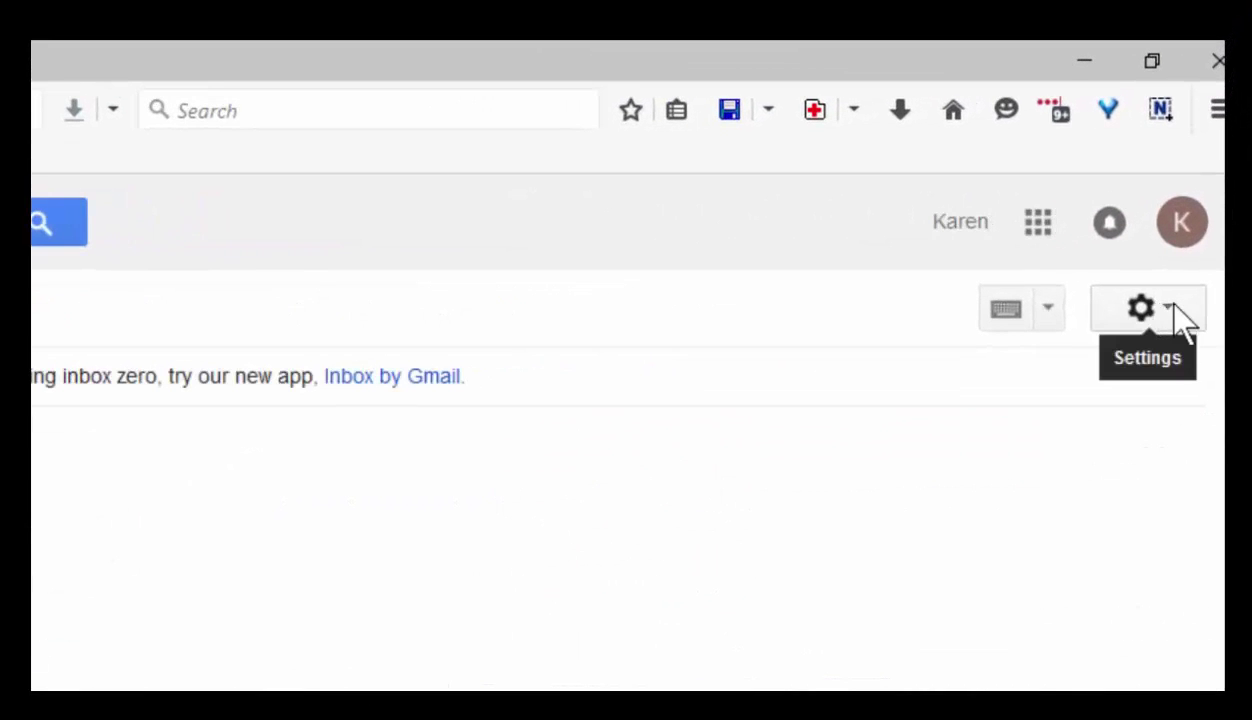
left_click(1170, 307)
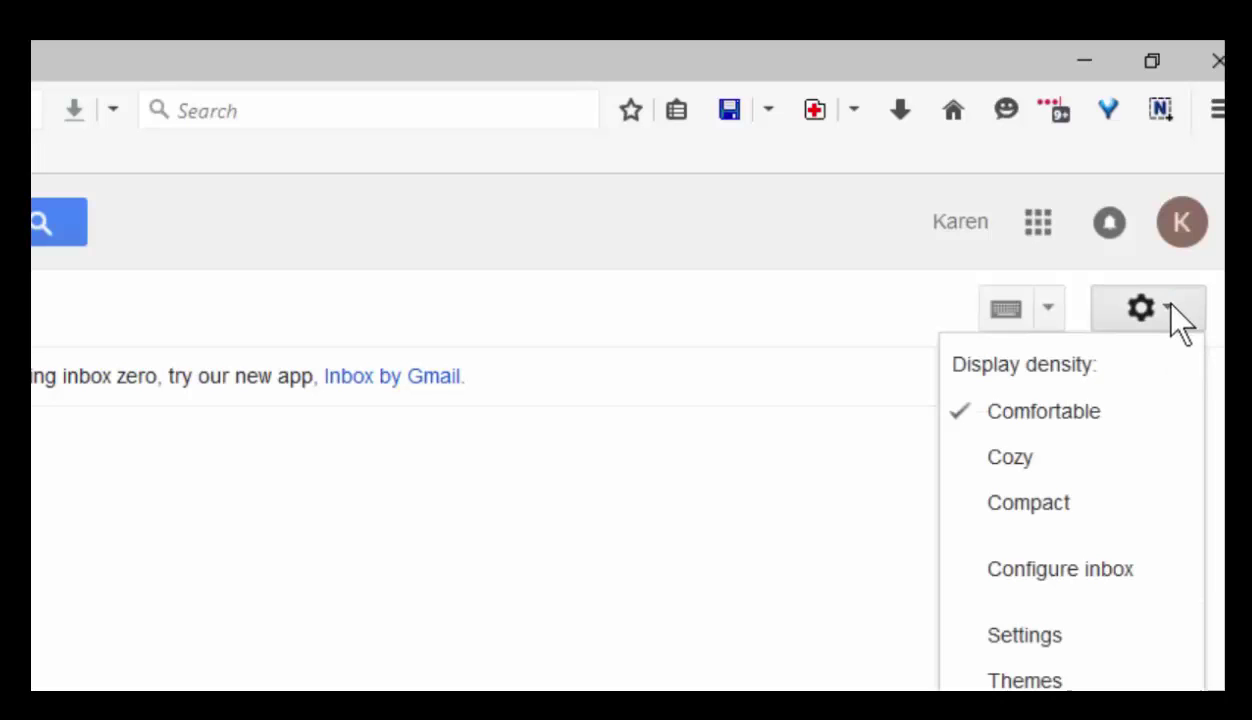
left_click(1028, 637)
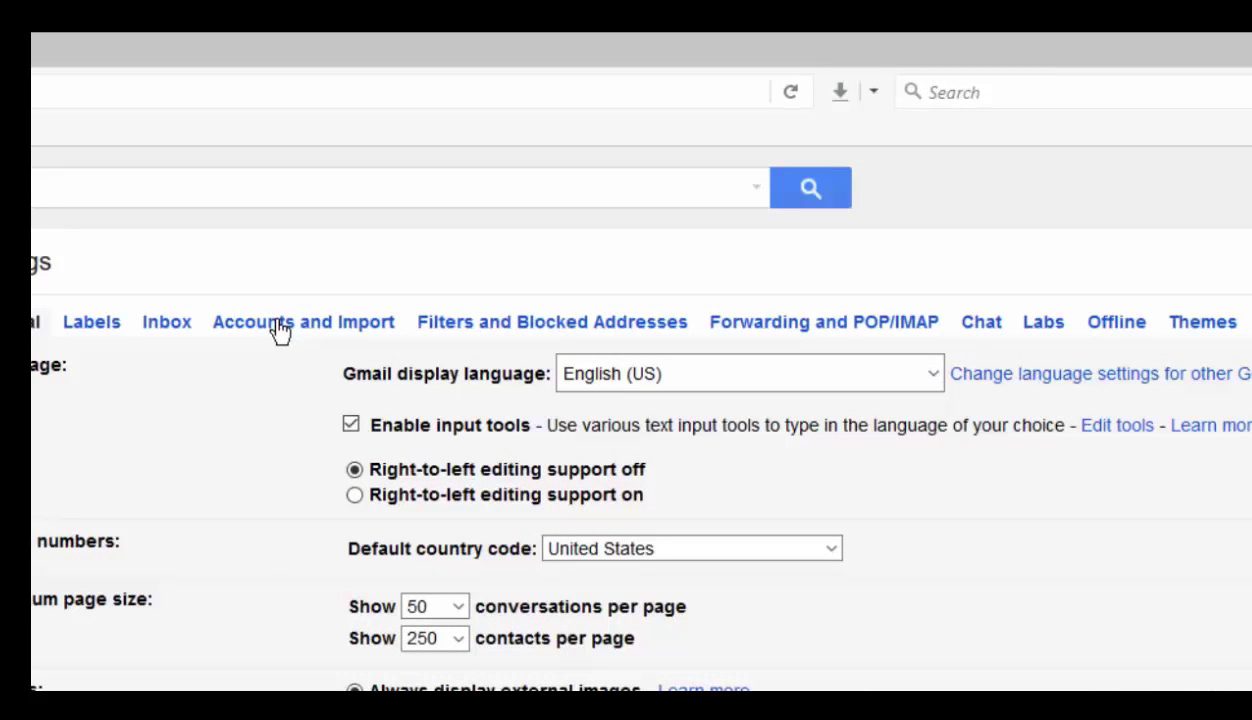
left_click(280, 326)
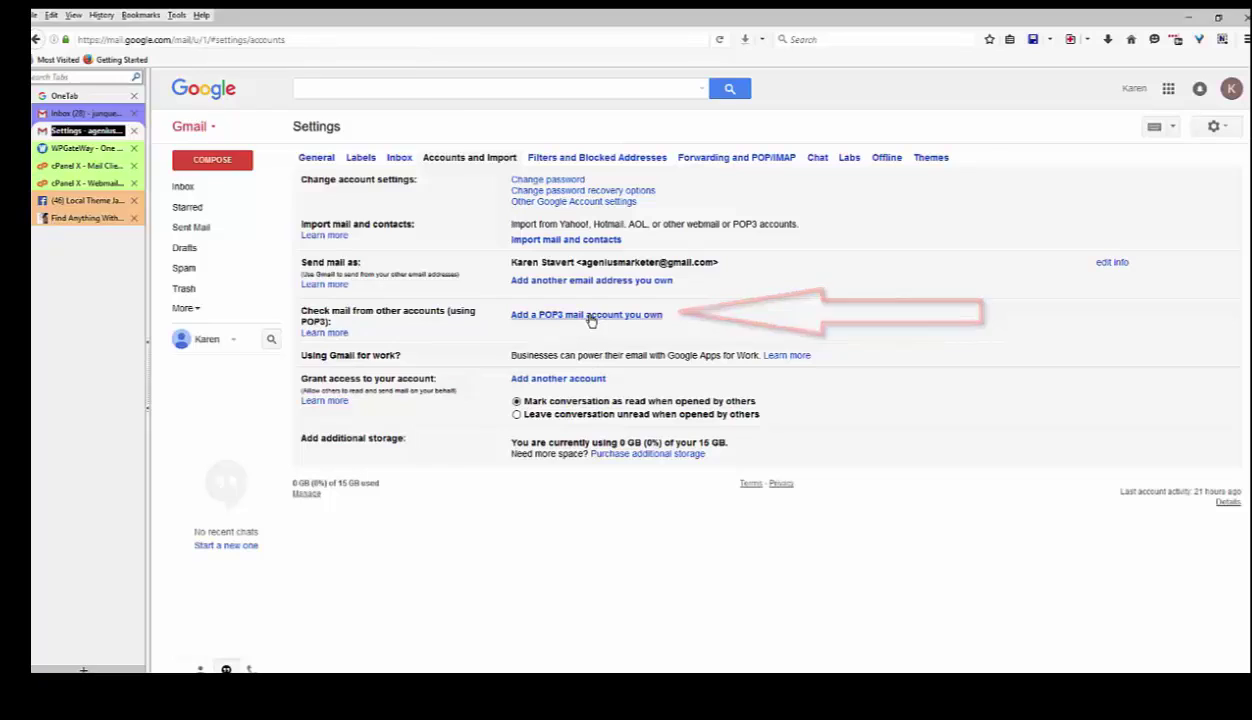
left_click(589, 316)
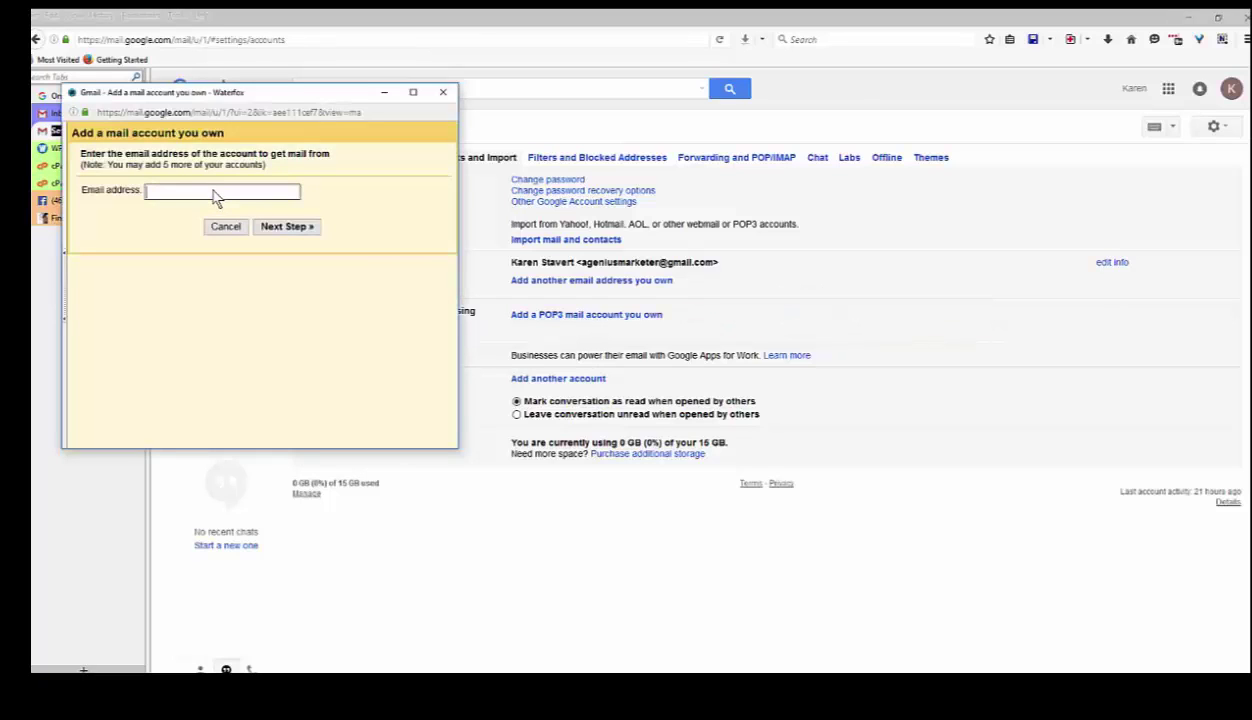
key("ctrl+v")
left_click(301, 230)
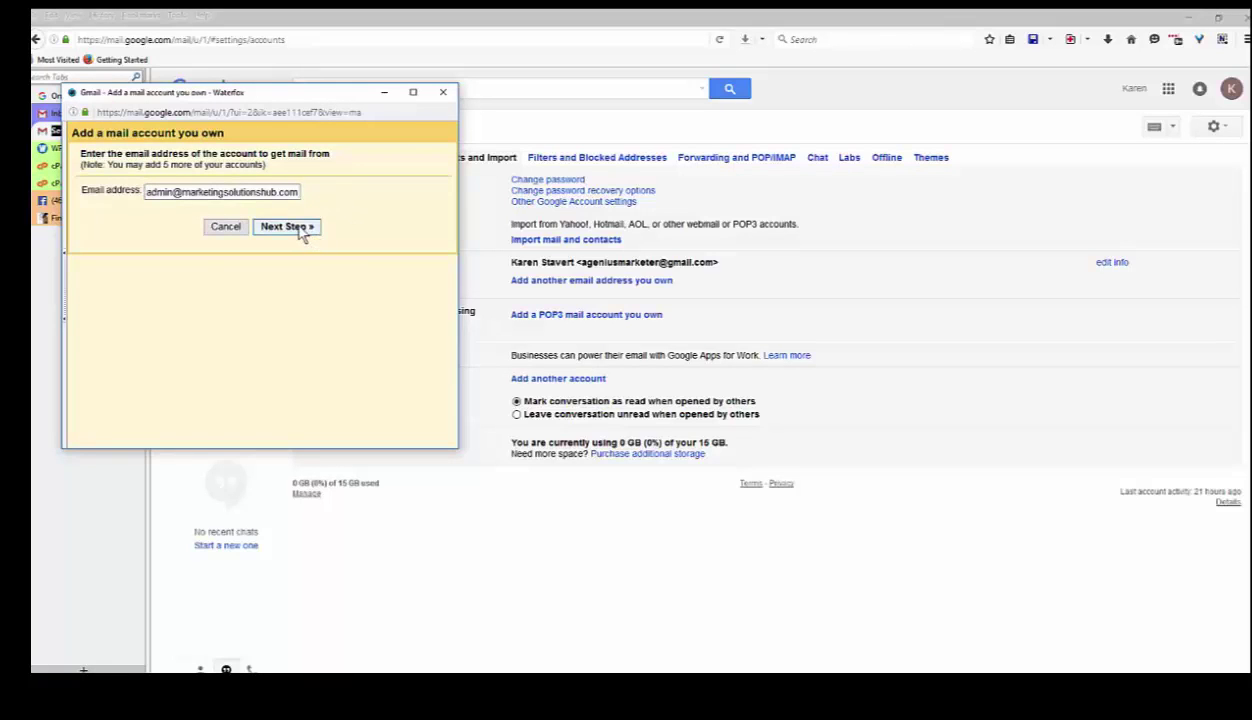
Enter the password and full-address username, label incoming messages, and add the POP3 account on port 110.
left_click(184, 215)
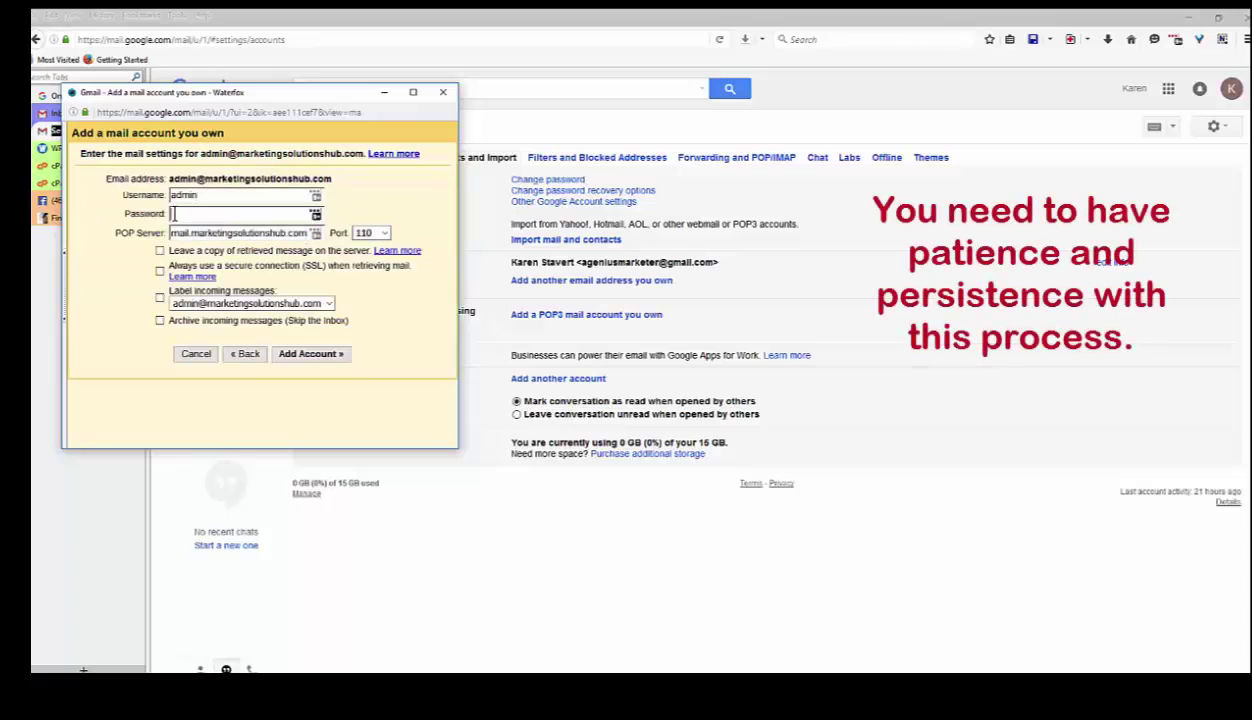
key("ctrl+v")
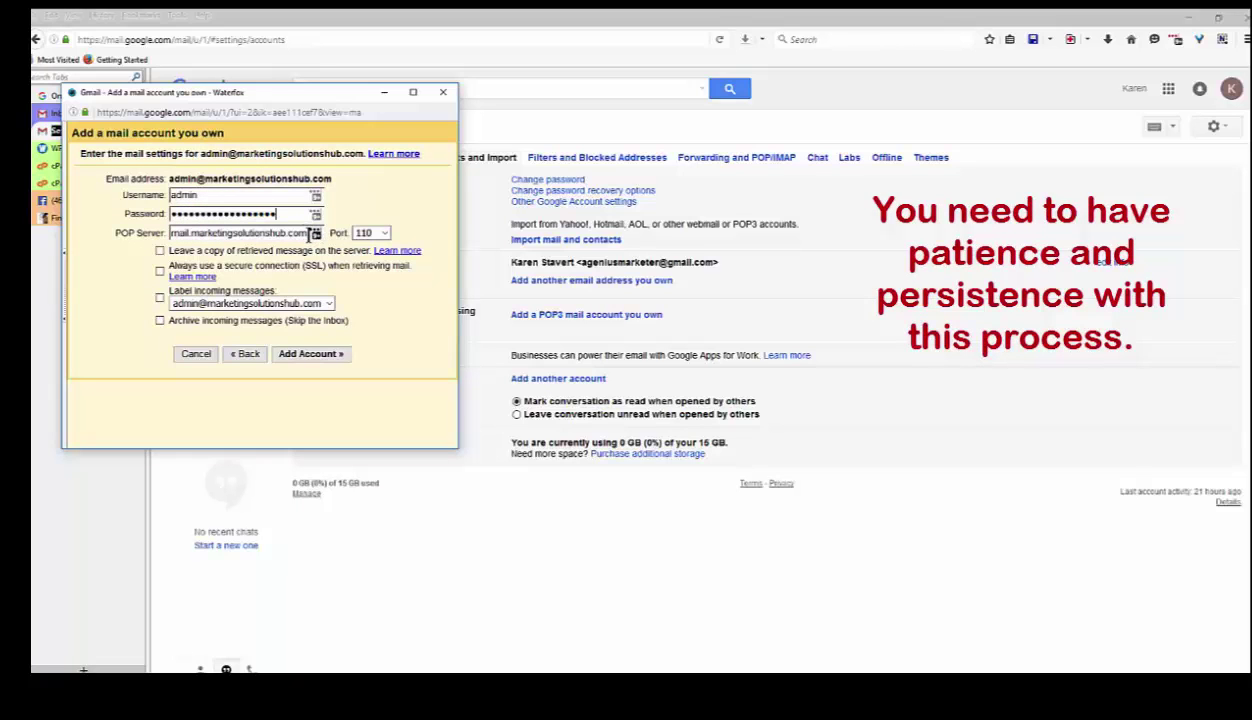
triple_click(300, 232)
left_click(198, 196)
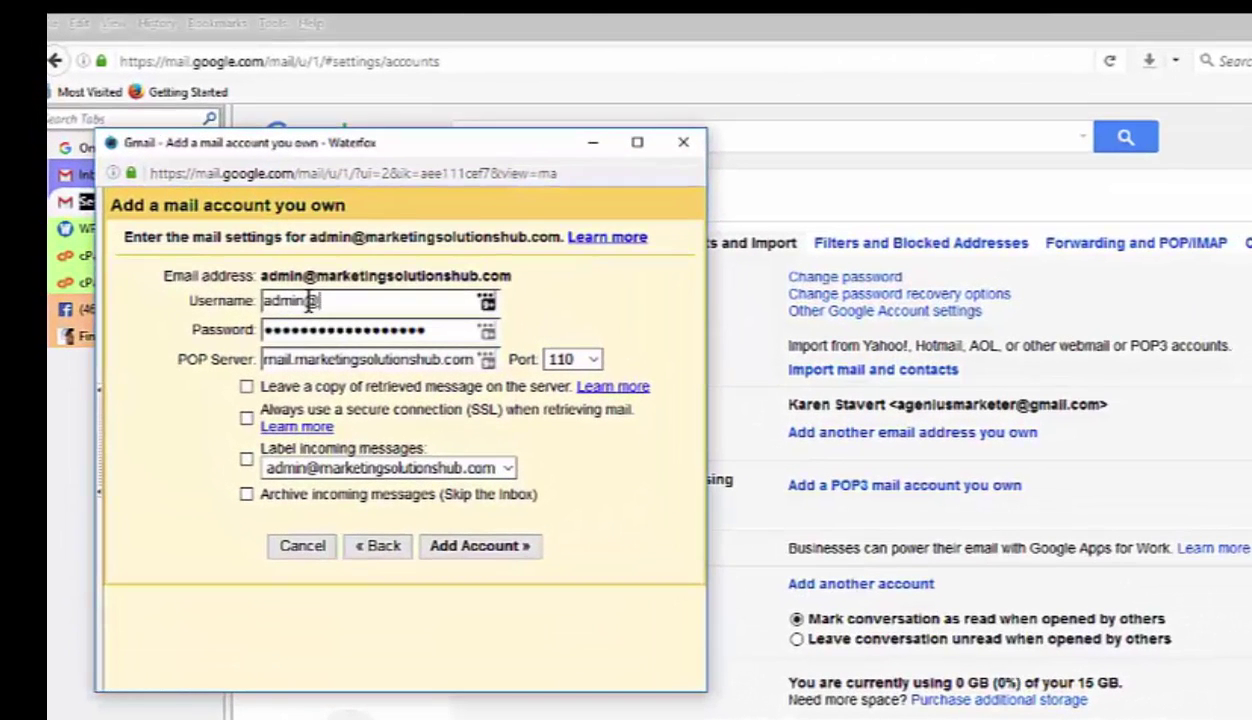
type("@marketingsolutionshub.com")
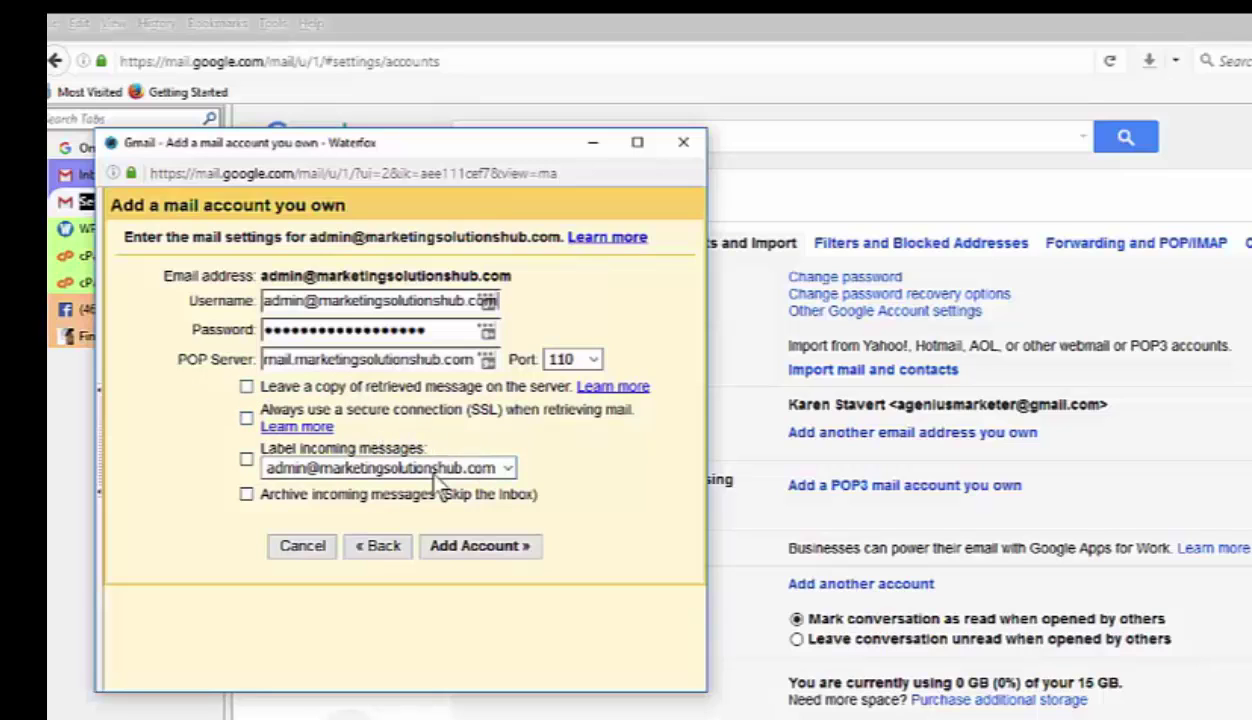
left_click(246, 461)
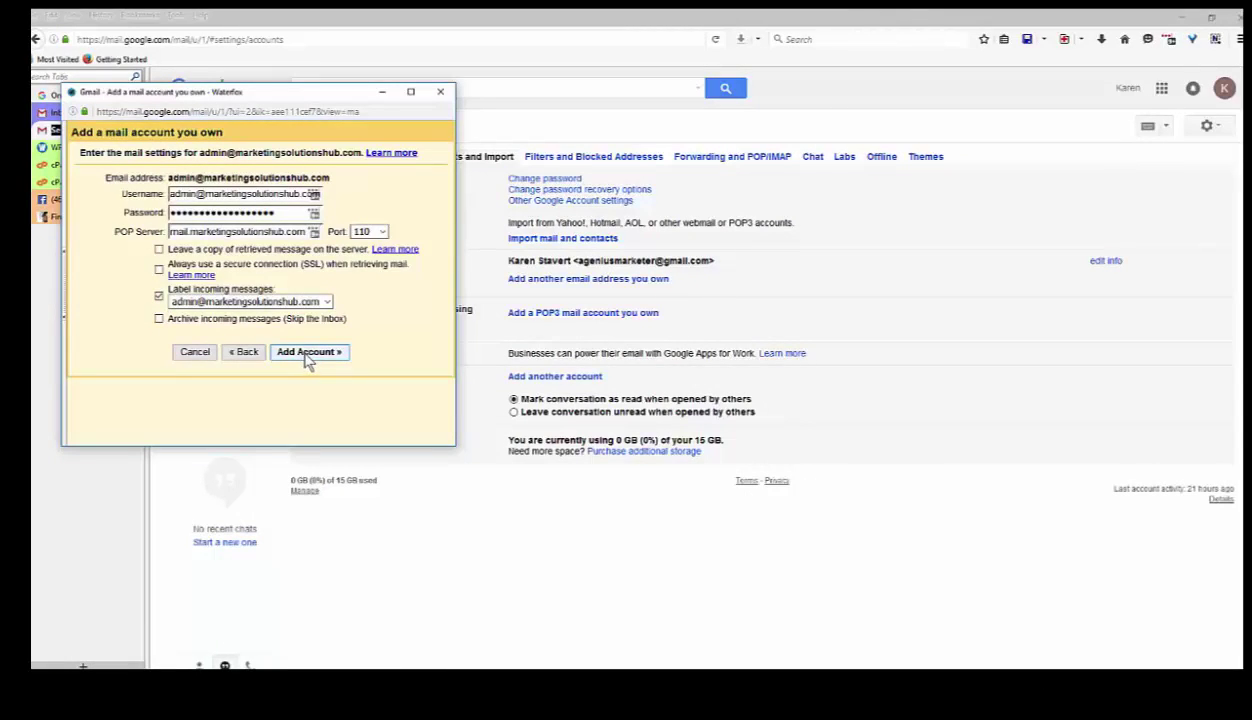
left_click(308, 356)
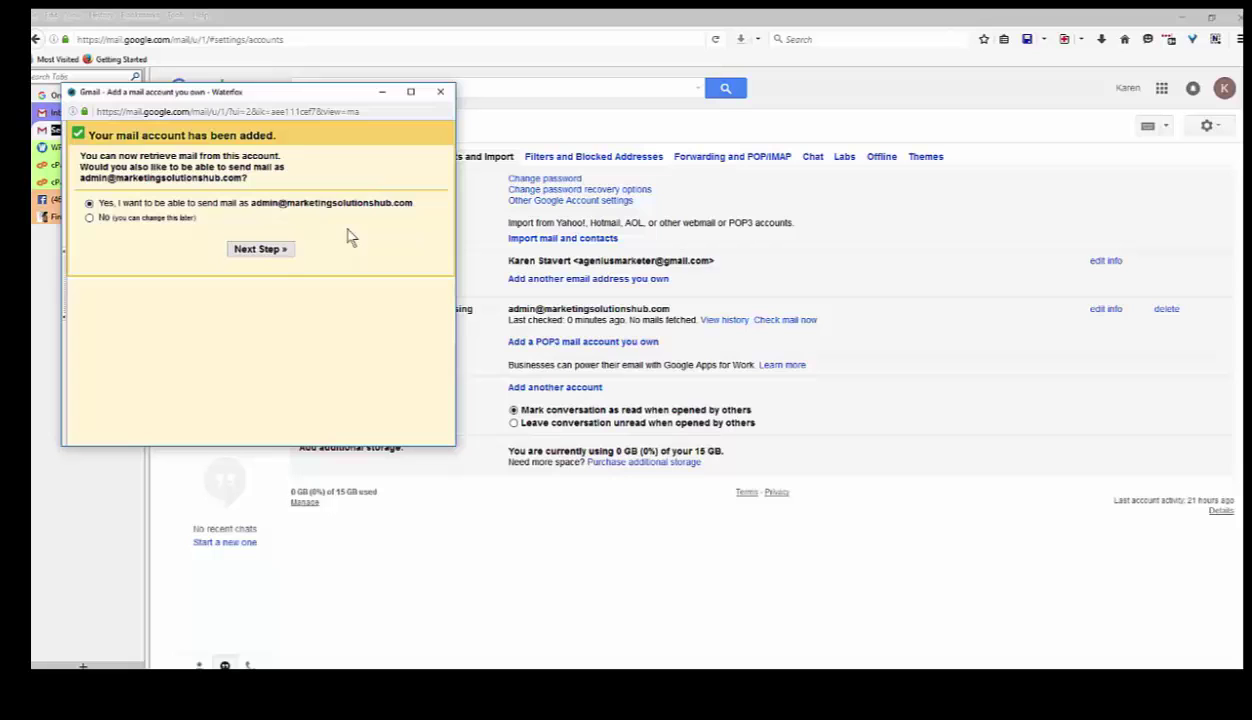
Choose to send mail as the domain address and set the SMTP username to the full email address.
left_click(261, 250)
left_click(240, 270)
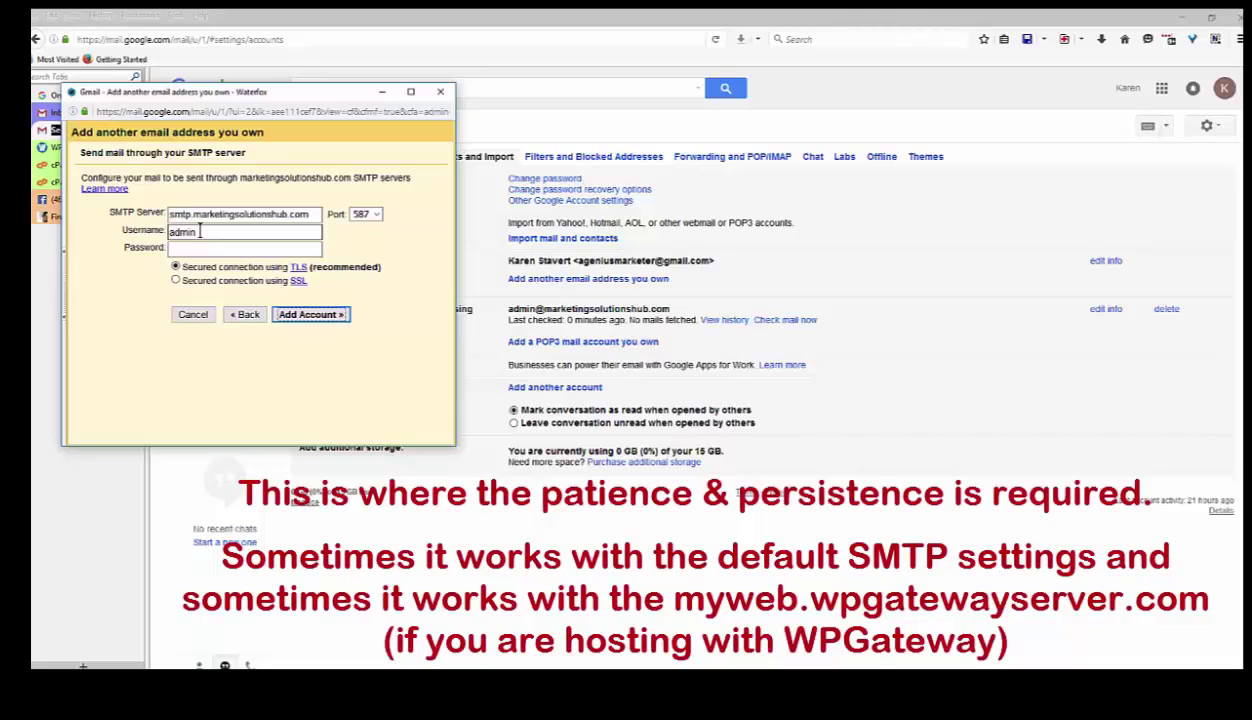
left_click(200, 231)
type("@marketingsolutionshub.com")
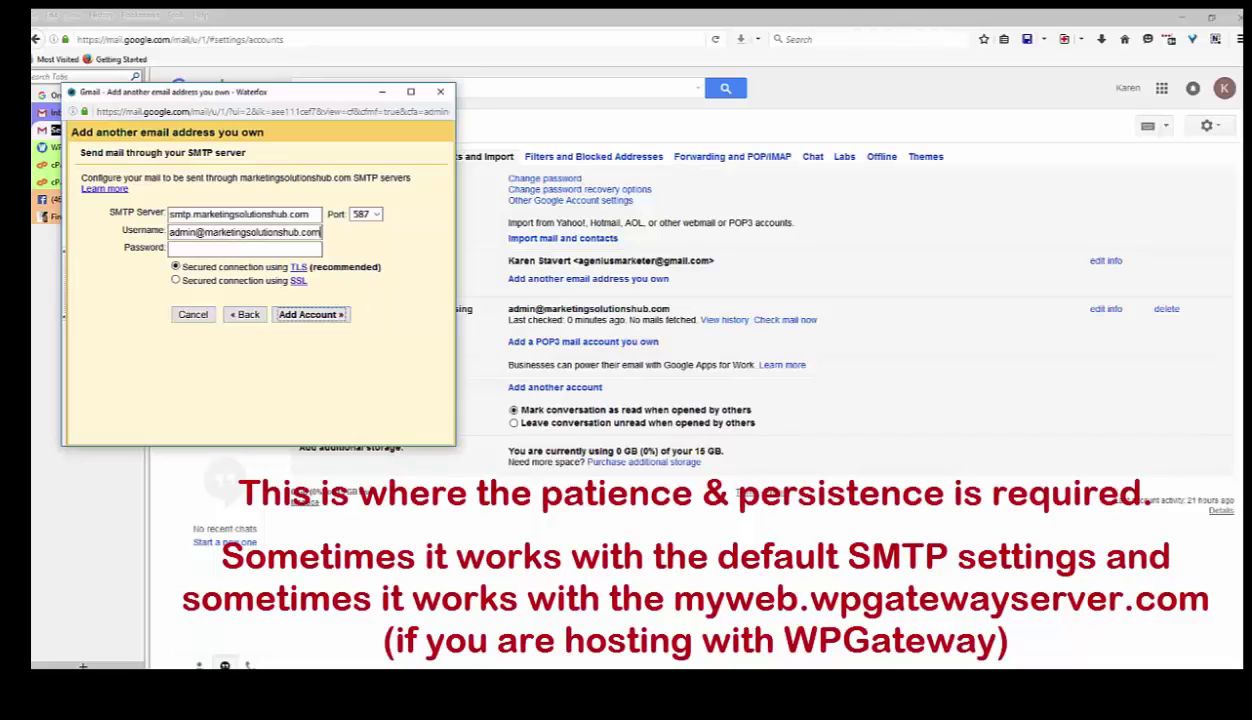
key("Return")
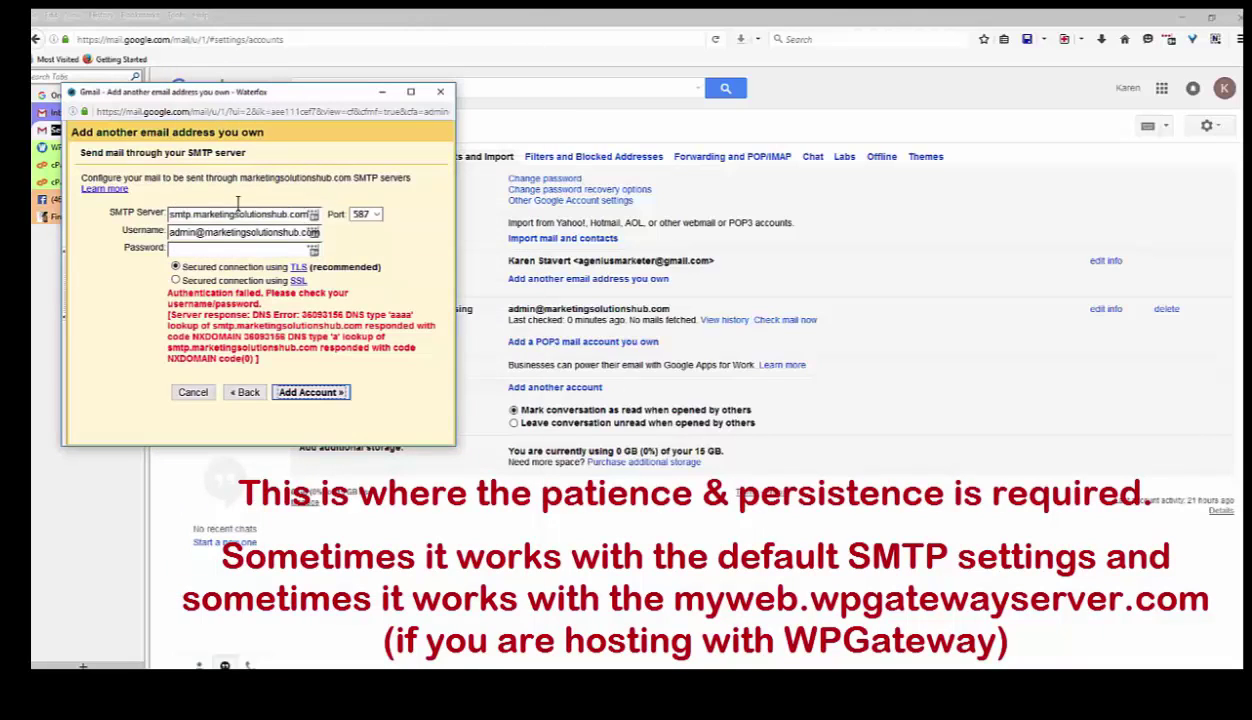
Change the SMTP server to myweb.wpgatewayserver.com on port 587, enter the password, and add the account.
left_click_drag(289, 214, 151, 213)
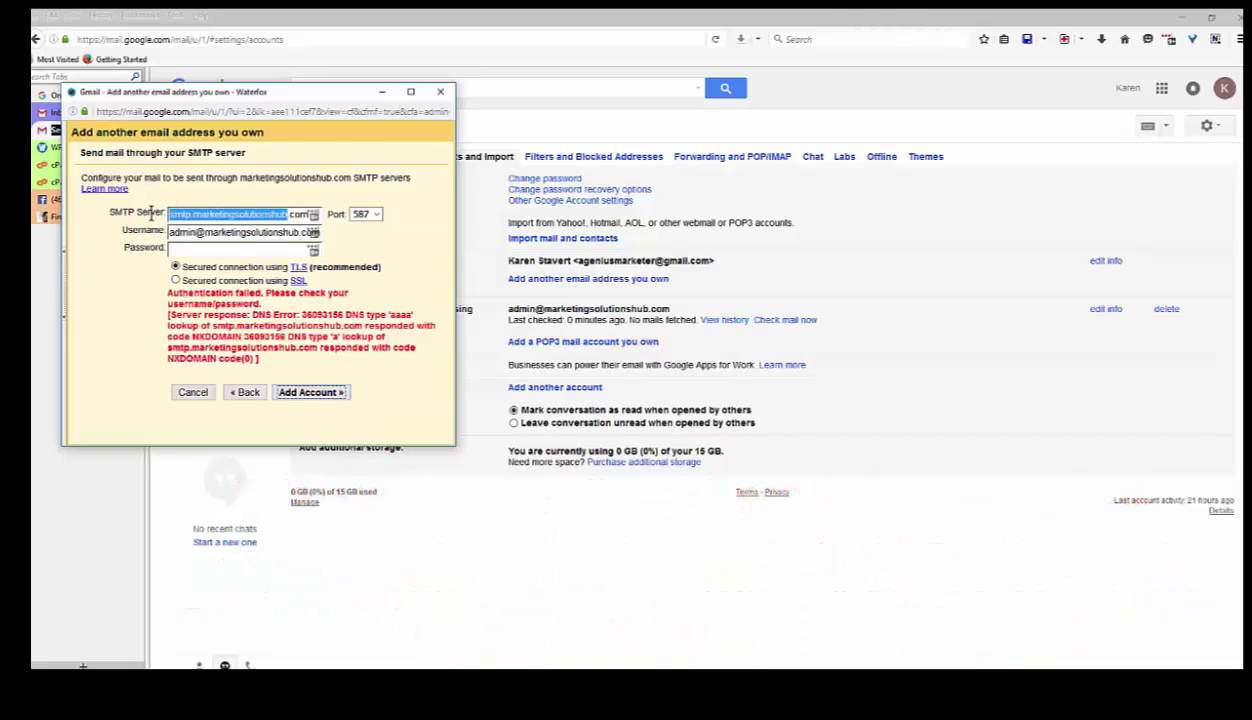
type("my")
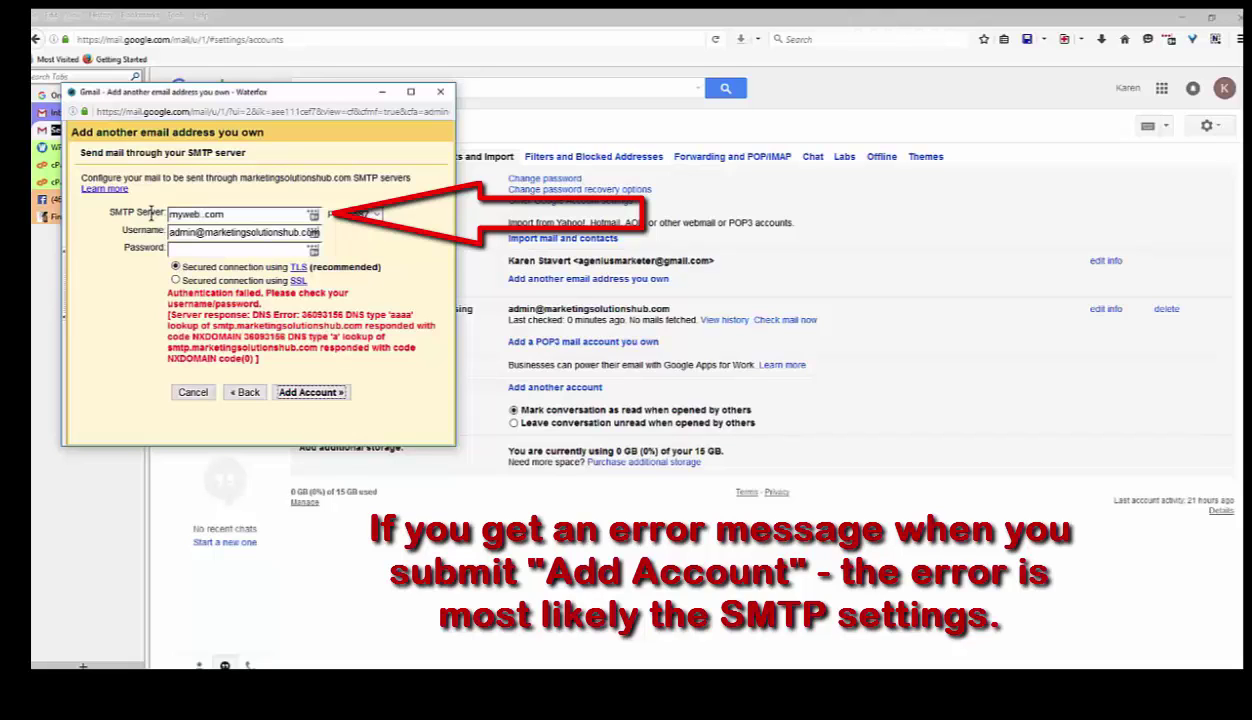
type("web.wpgatewayserver")
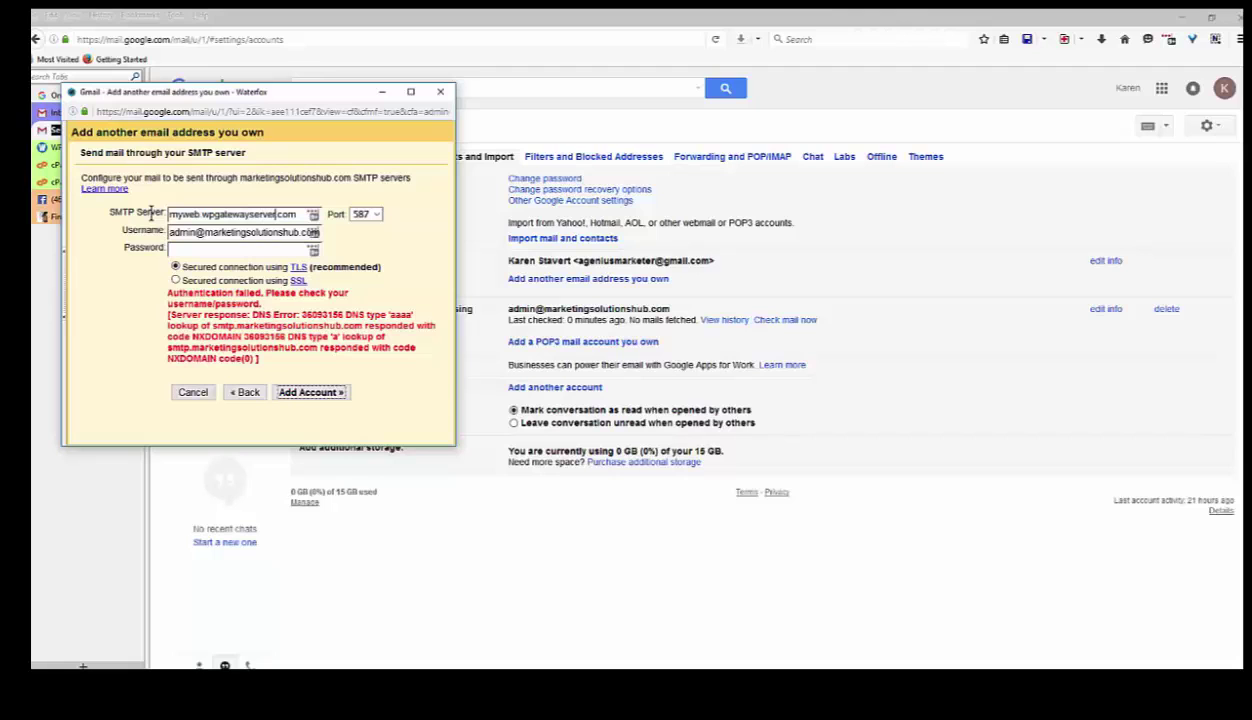
left_click(184, 249)
key("ctrl+v")
left_click(311, 392)
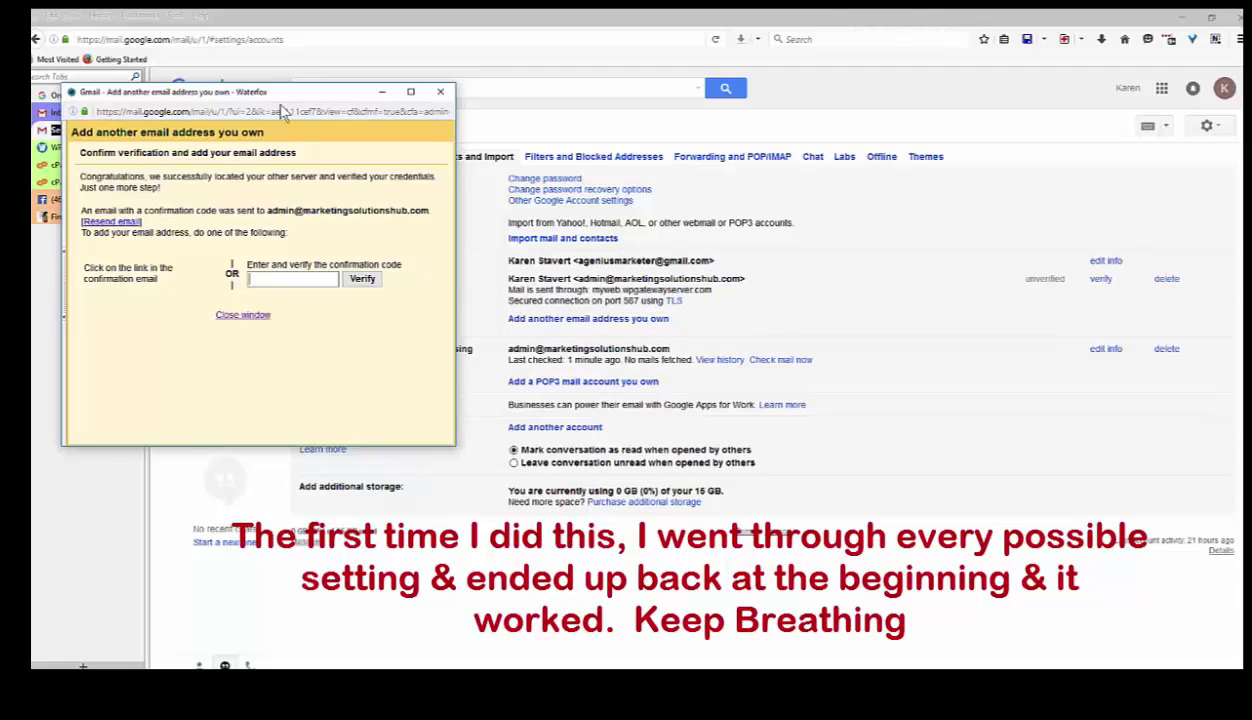
left_click_drag(286, 98, 432, 224)
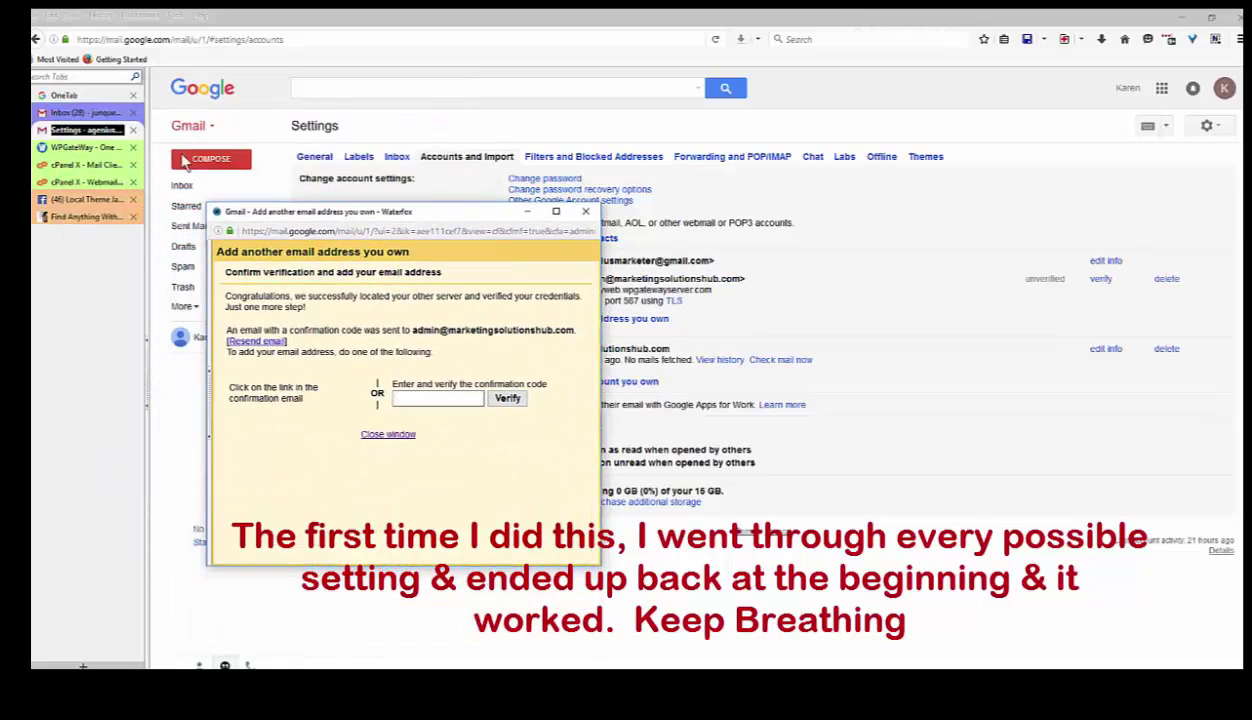
Save the sender's full name in SquirrelMail options, then return to the Gmail inbox.
left_click(75, 190)
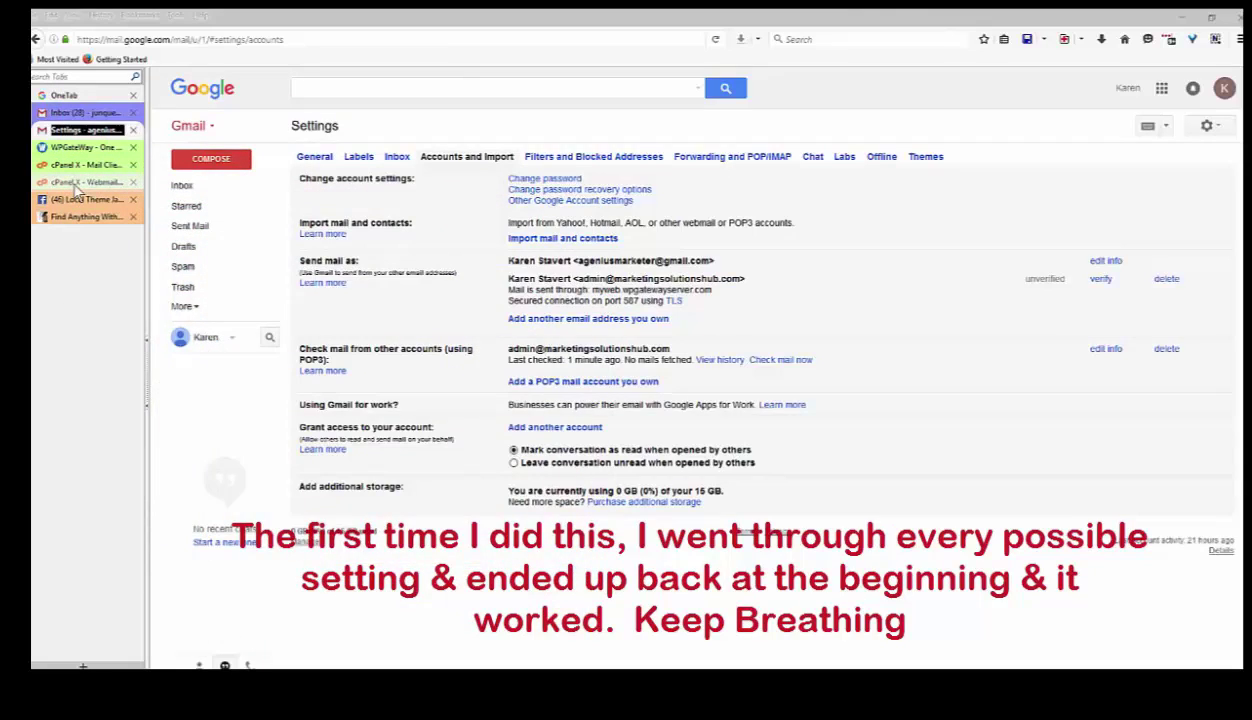
left_click(75, 184)
left_click(868, 228)
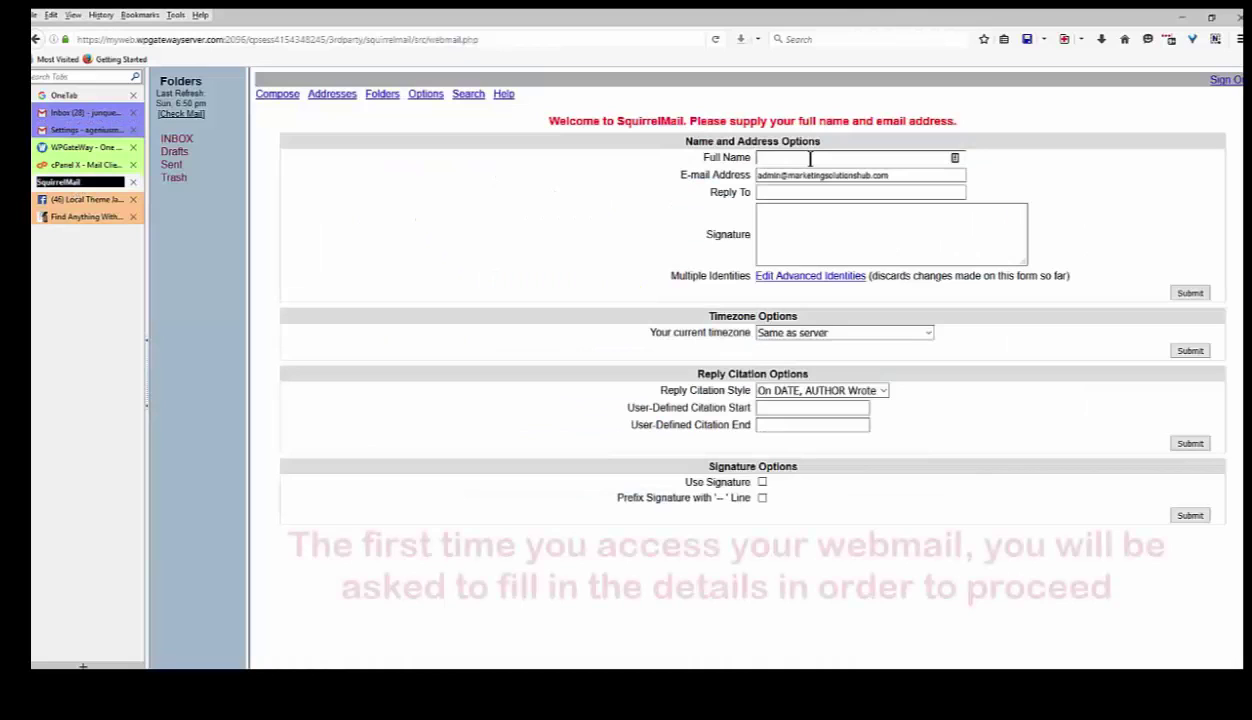
left_click(1186, 293)
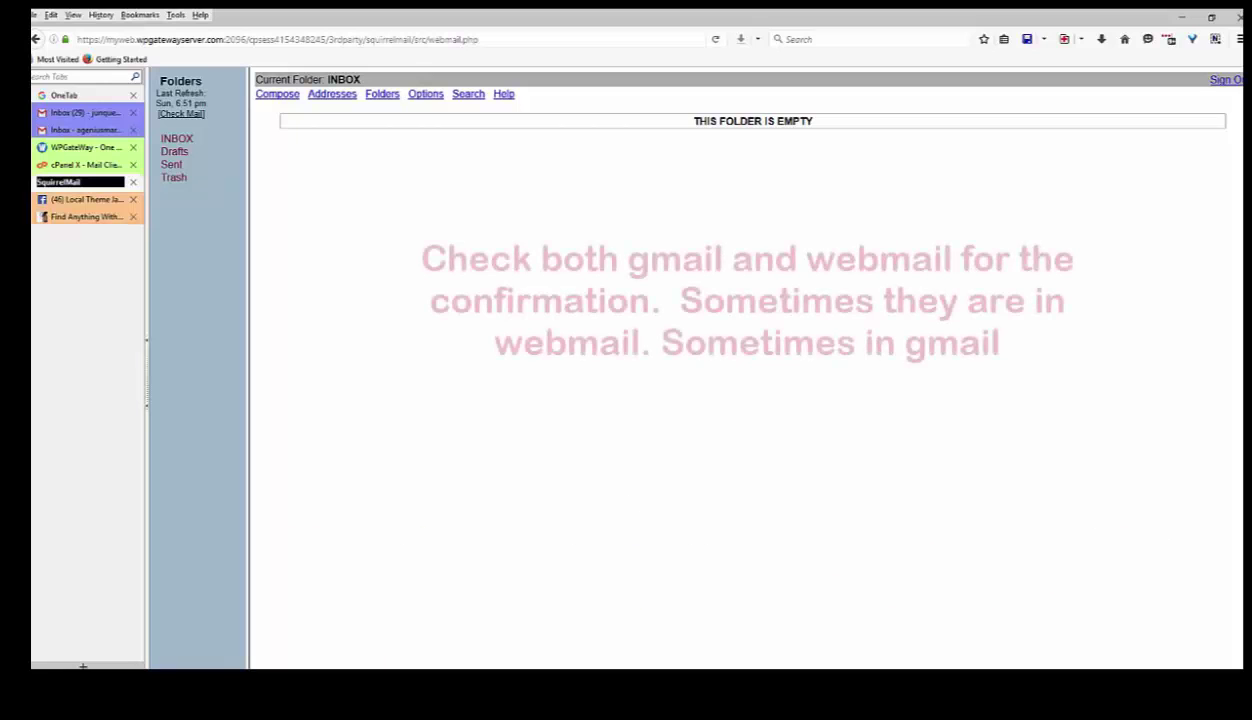
key("ctrl+3")
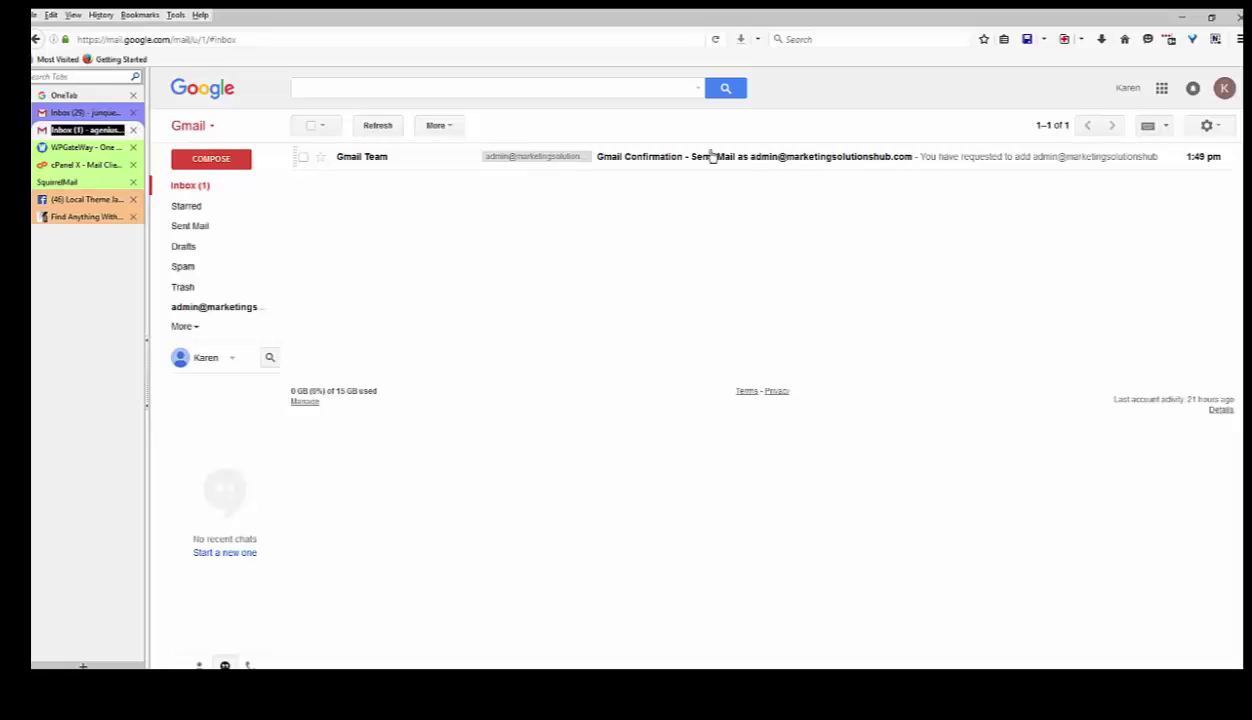
Copy the code from the Gmail Confirmation email and verify the domain sending address with it.
left_click(661, 160)
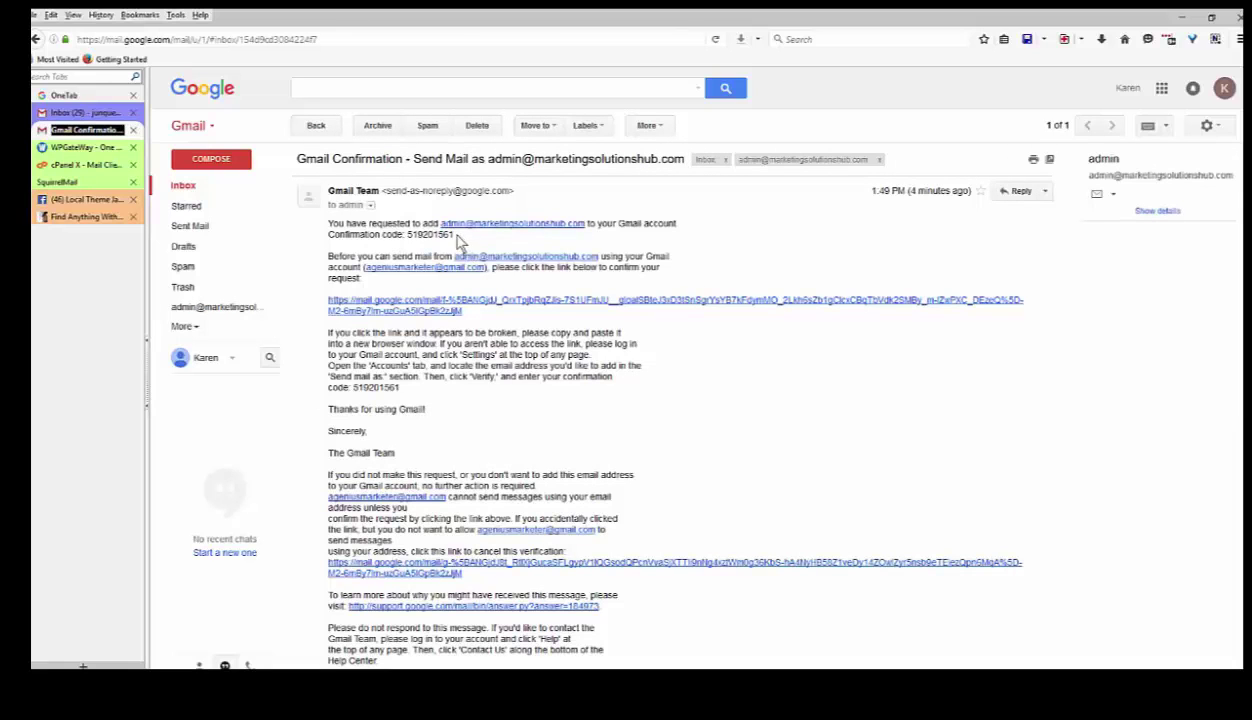
left_click_drag(454, 234, 416, 236)
key("alt+Tab")
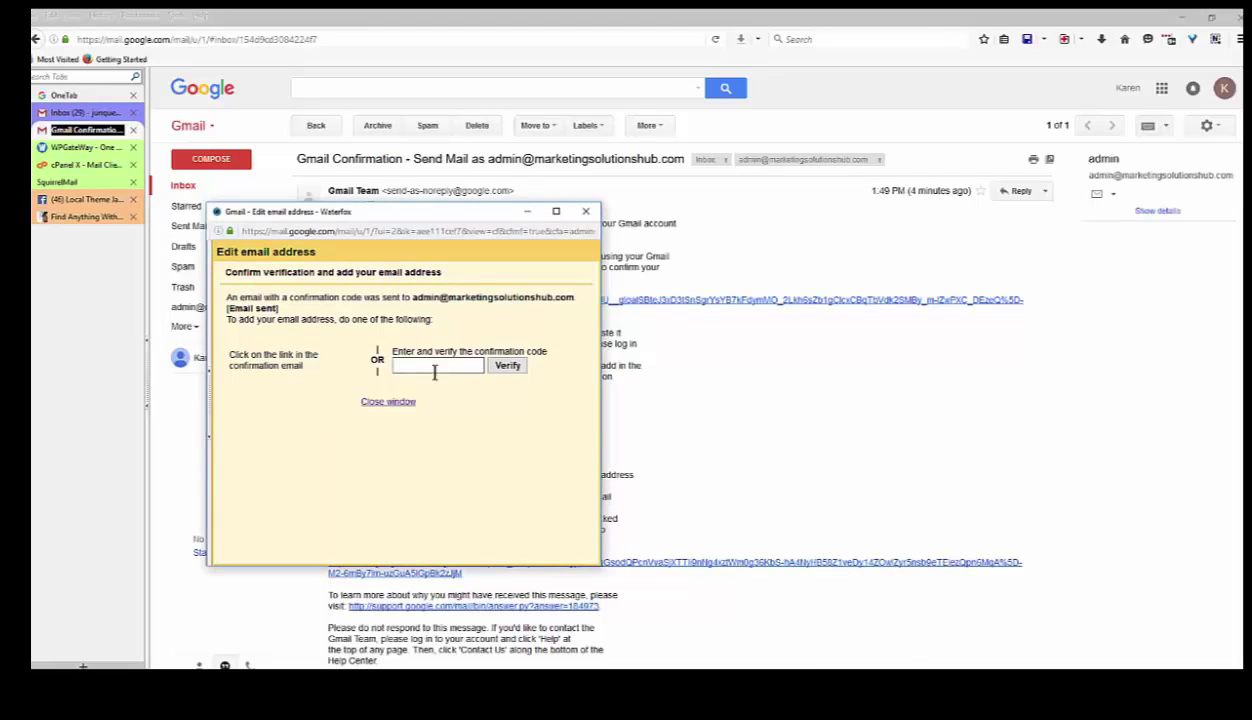
left_click(425, 366)
left_click(516, 371)
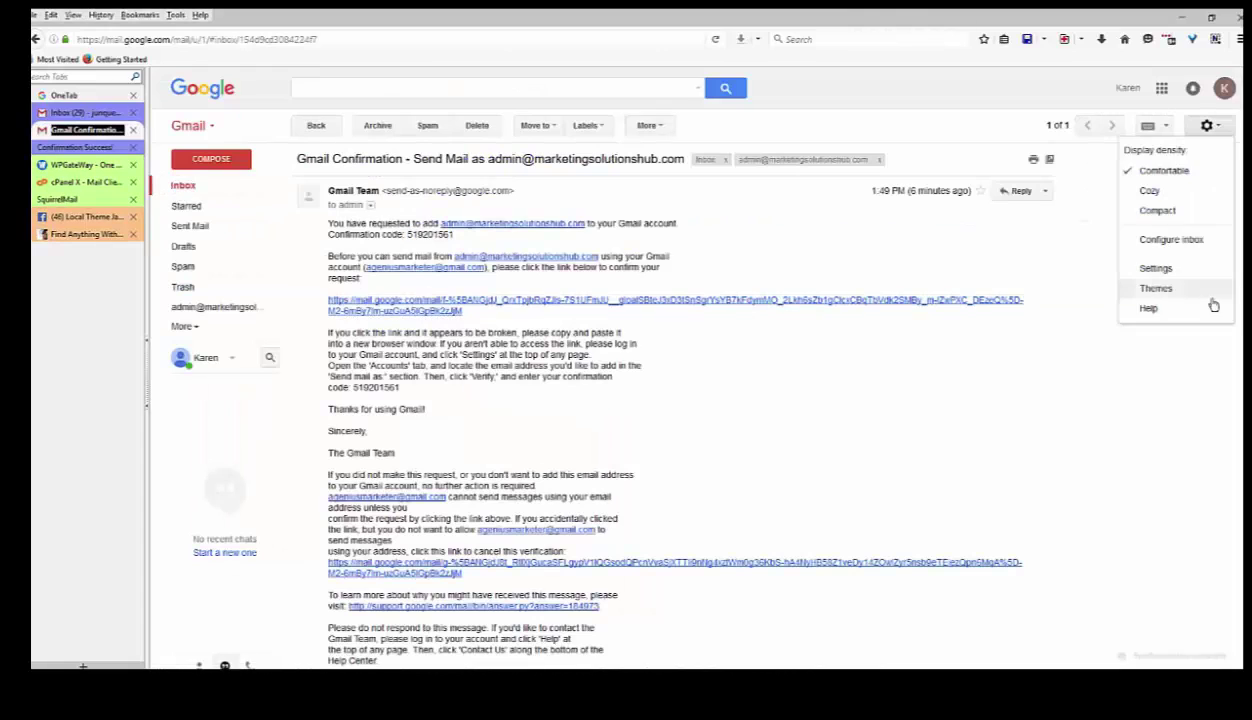
Make the admin domain address the default sender in Accounts and Import, then check the compose From list.
left_click(1157, 269)
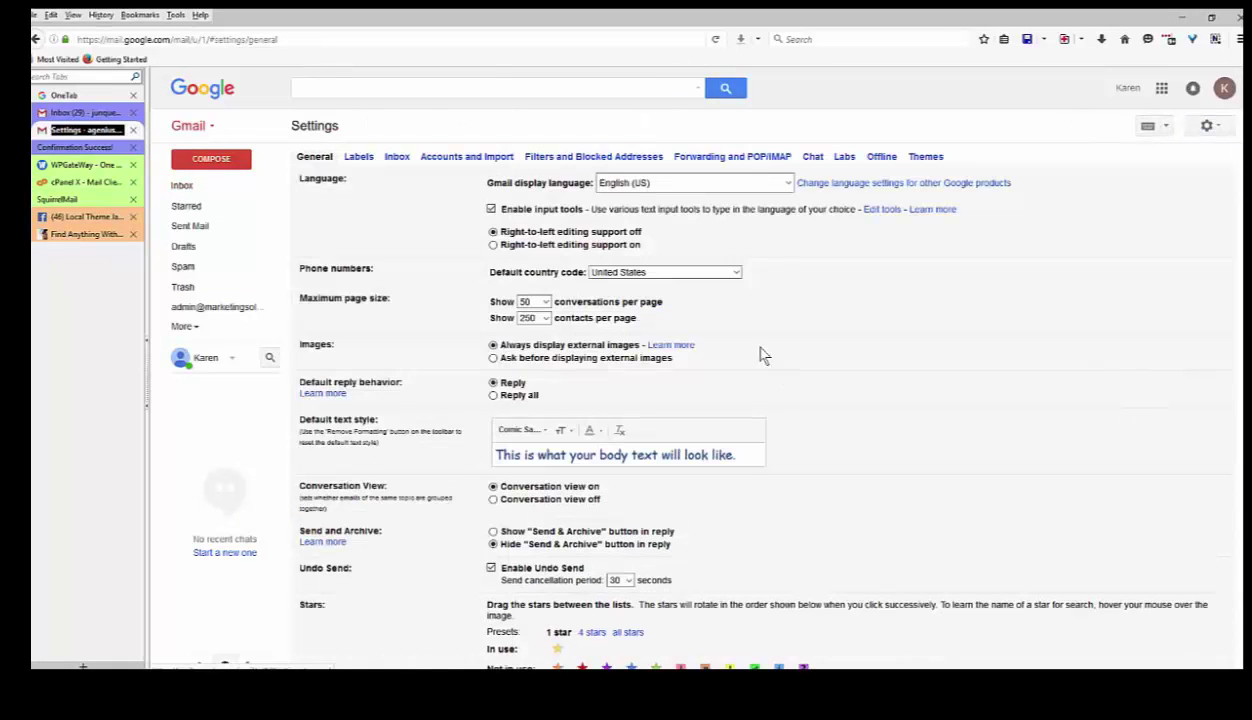
left_click(456, 159)
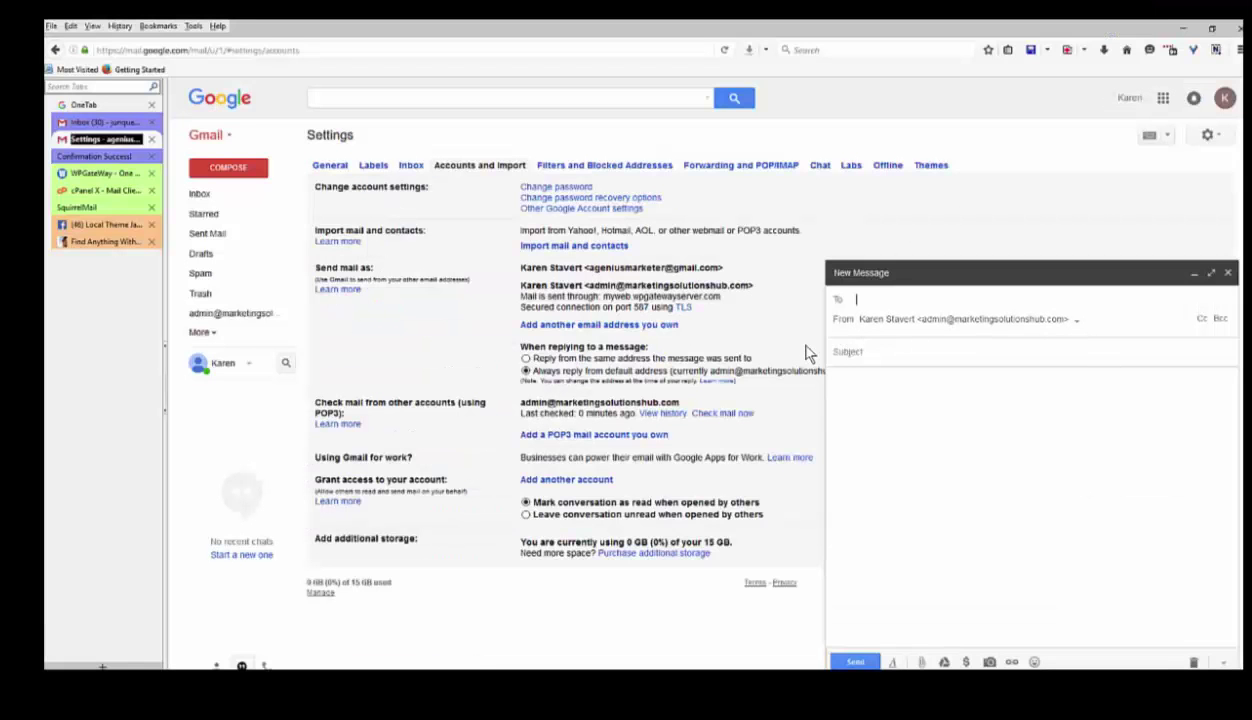
left_click(1077, 322)
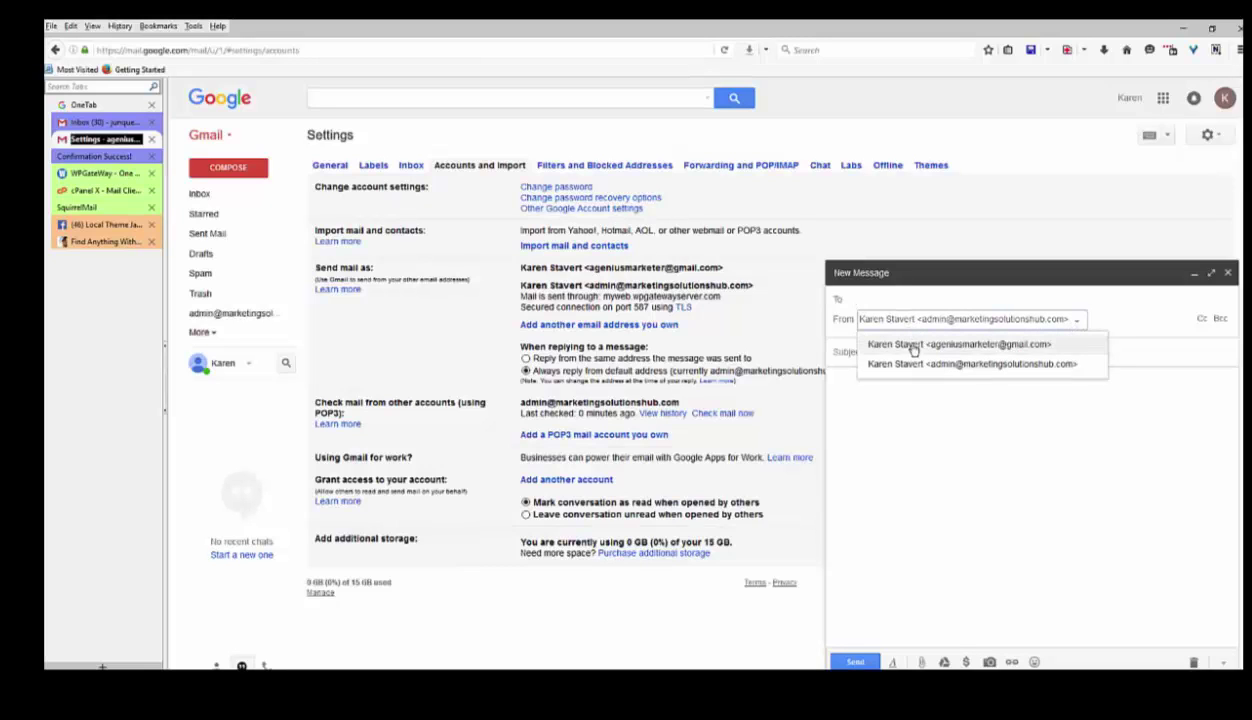